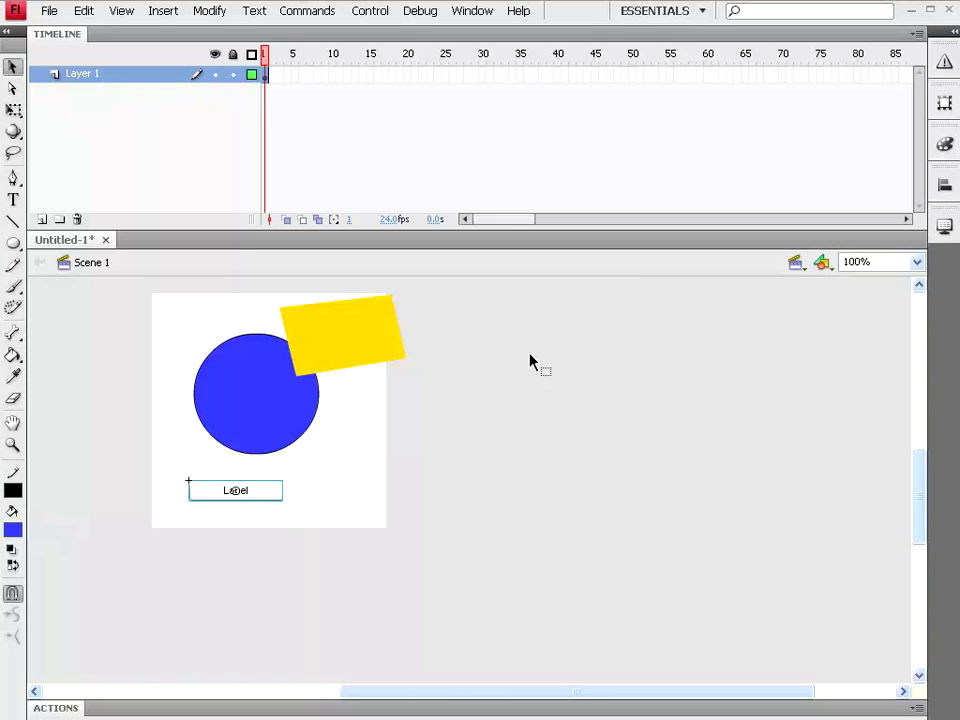
# - Create a new 250 x 250 Square Pop-Up Banner document from the Advertising templates
pyautogui.click(48, 11)
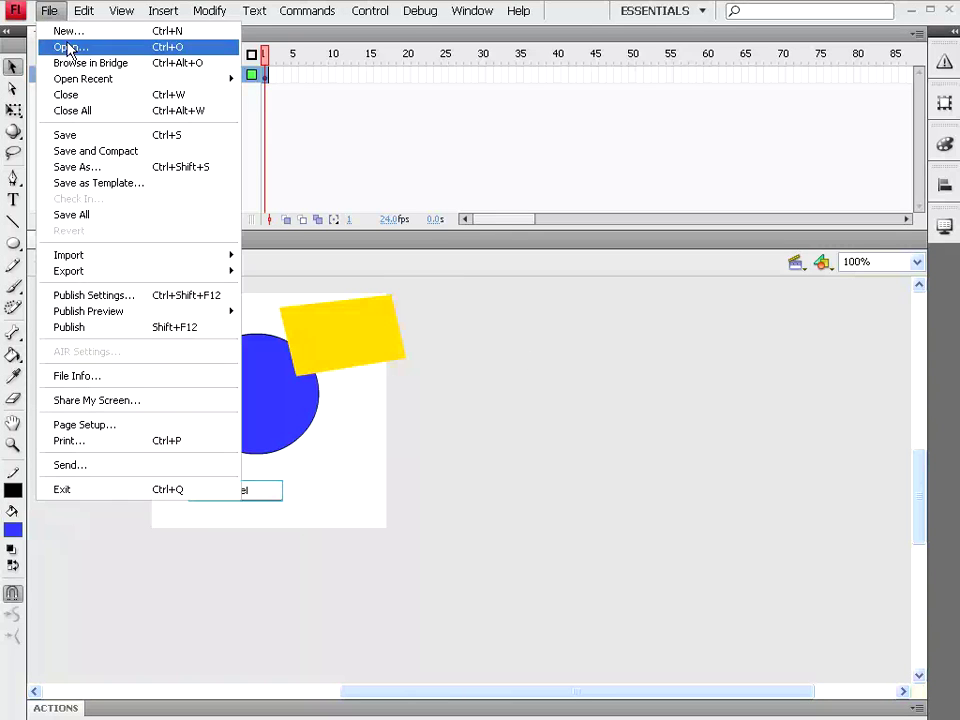
pyautogui.click(68, 33)
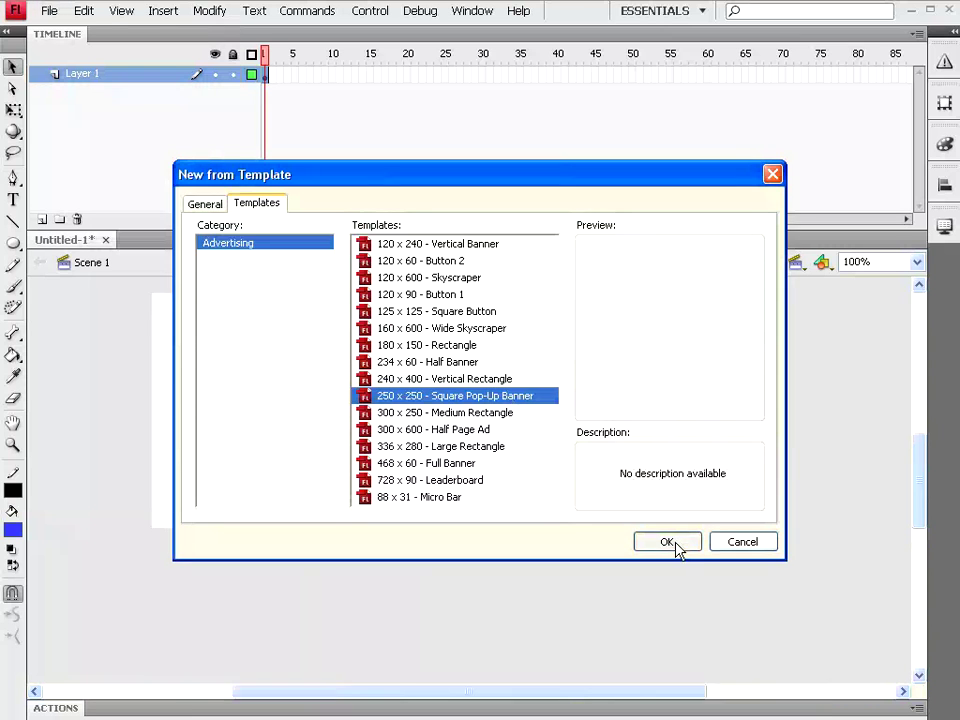
pyautogui.click(670, 545)
pyautogui.moveTo(598, 695); pyautogui.dragTo(476, 695)
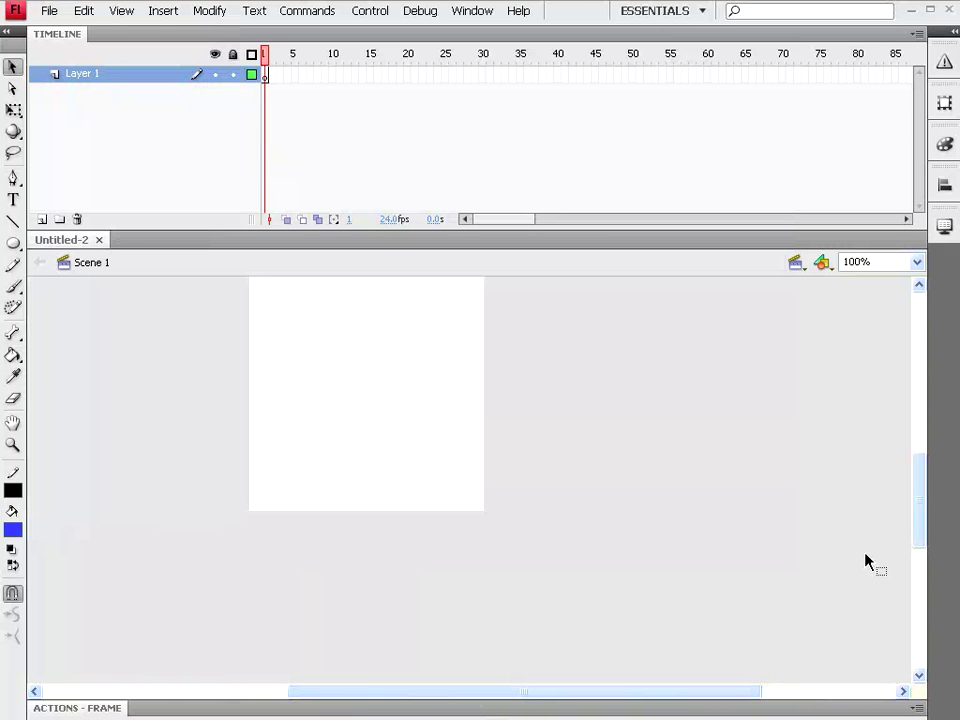
# - Draw a blue oval near the stage's upper left with the Oval tool
pyautogui.moveTo(917, 534)
pyautogui.mouseDown()
pyautogui.moveTo(924, 499)
pyautogui.moveTo(921, 531)
pyautogui.mouseUp()
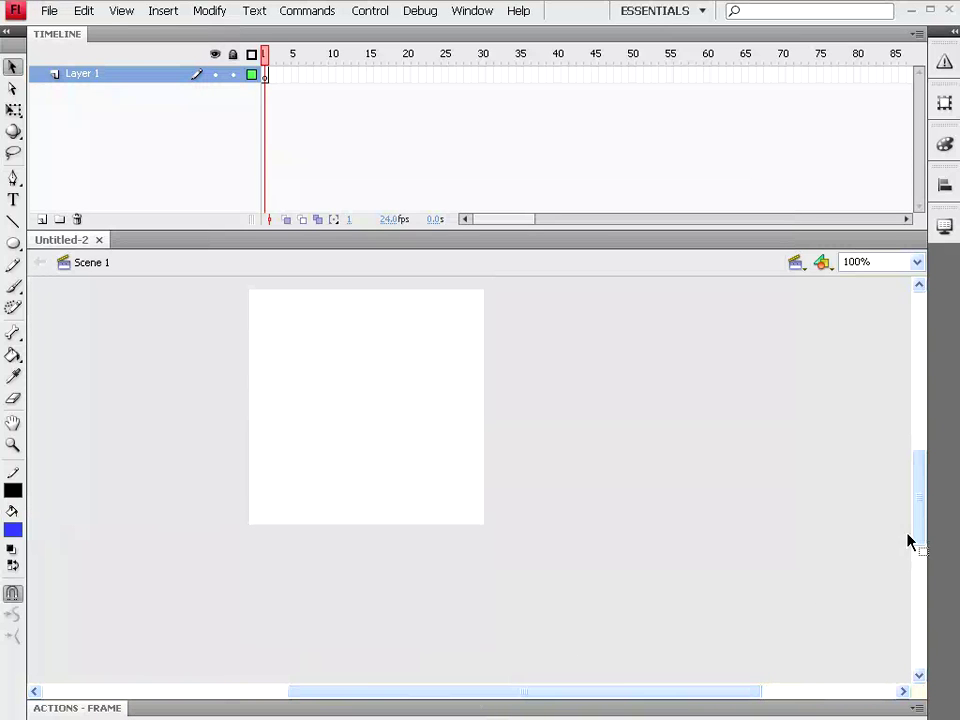
pyautogui.moveTo(611, 696); pyautogui.dragTo(701, 696)
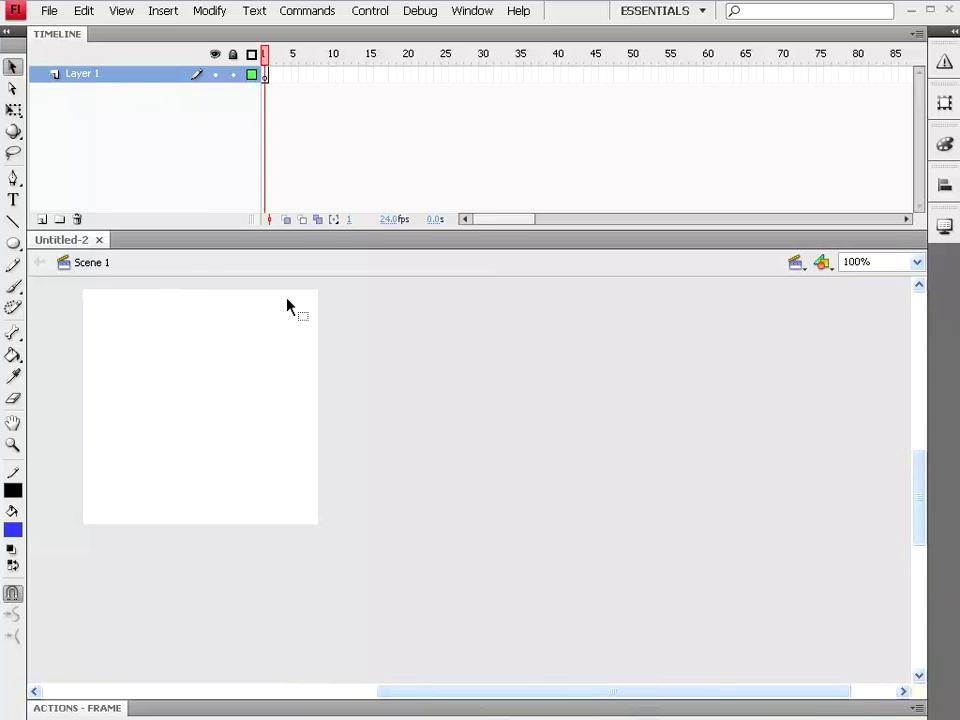
pyautogui.click(13, 243)
pyautogui.moveTo(117, 323)
pyautogui.mouseDown()
pyautogui.moveTo(160, 393)
pyautogui.moveTo(177, 390)
pyautogui.mouseUp()
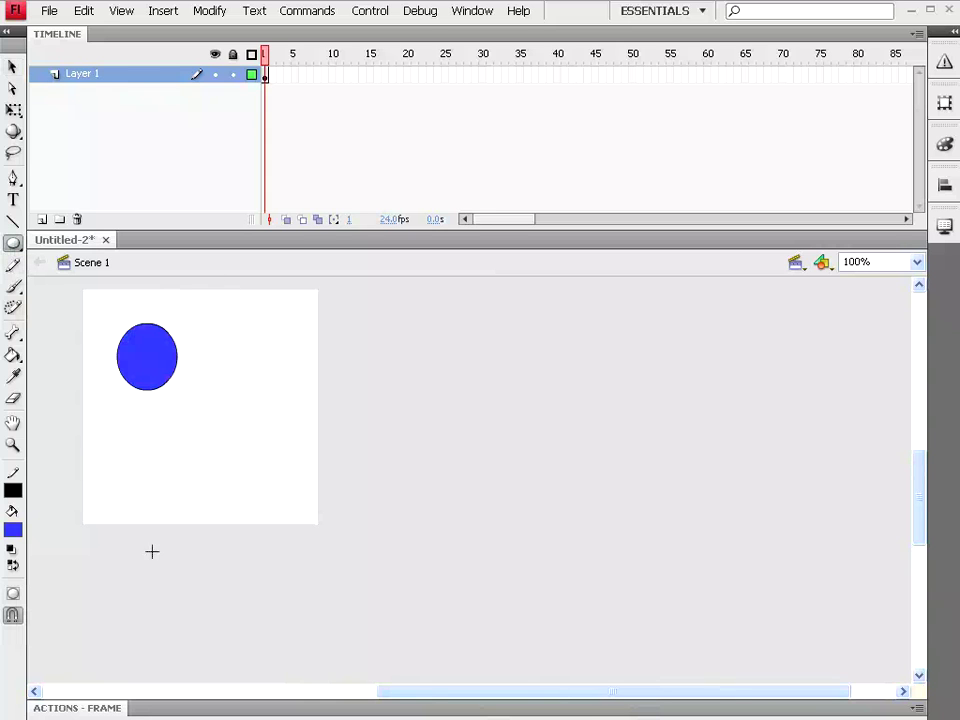
# - Draw a blue rectangular bar extending right from the oval's centre
pyautogui.click(13, 243)
pyautogui.click(58, 244)
pyautogui.moveTo(150, 345); pyautogui.dragTo(251, 369)
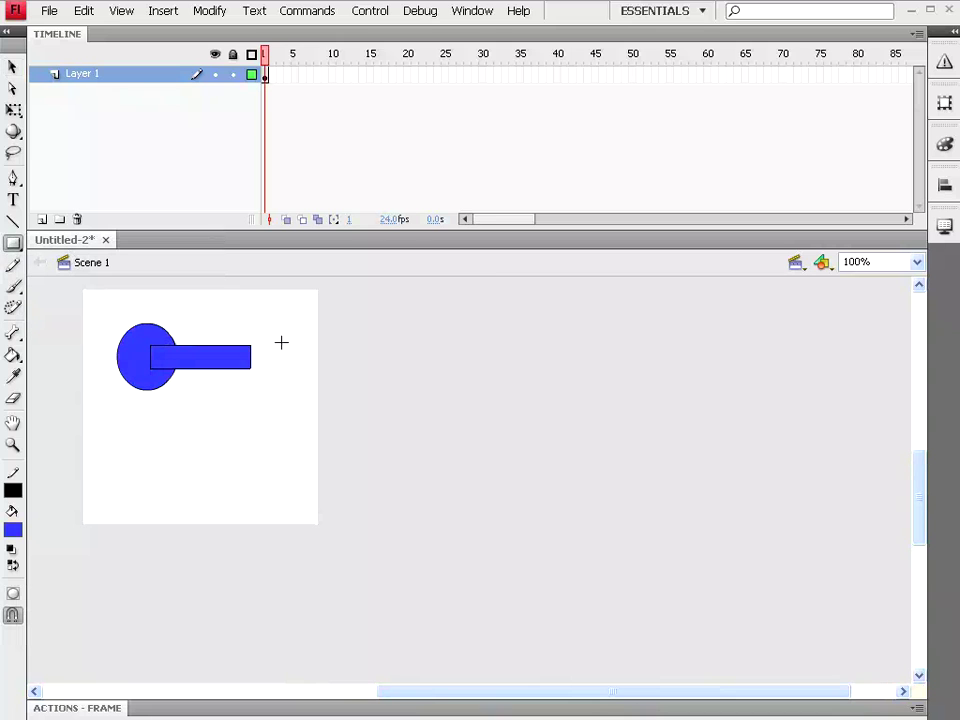
# - Show the Library panel for Untitled-2 beside the stage, toggling it with Ctrl+L
pyautogui.click(474, 12)
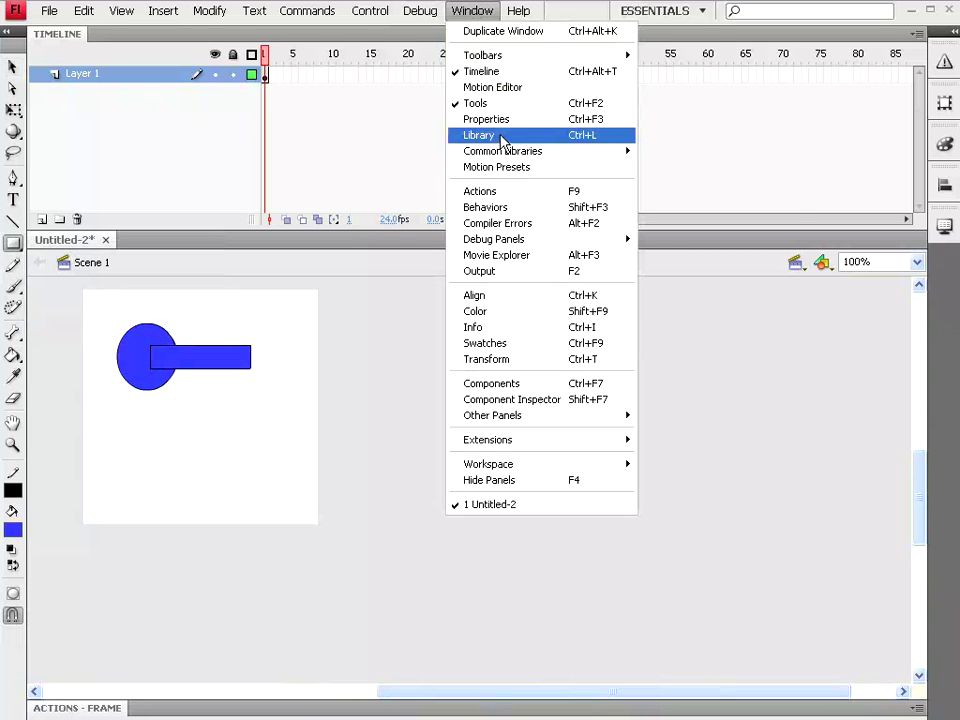
pyautogui.click(500, 136)
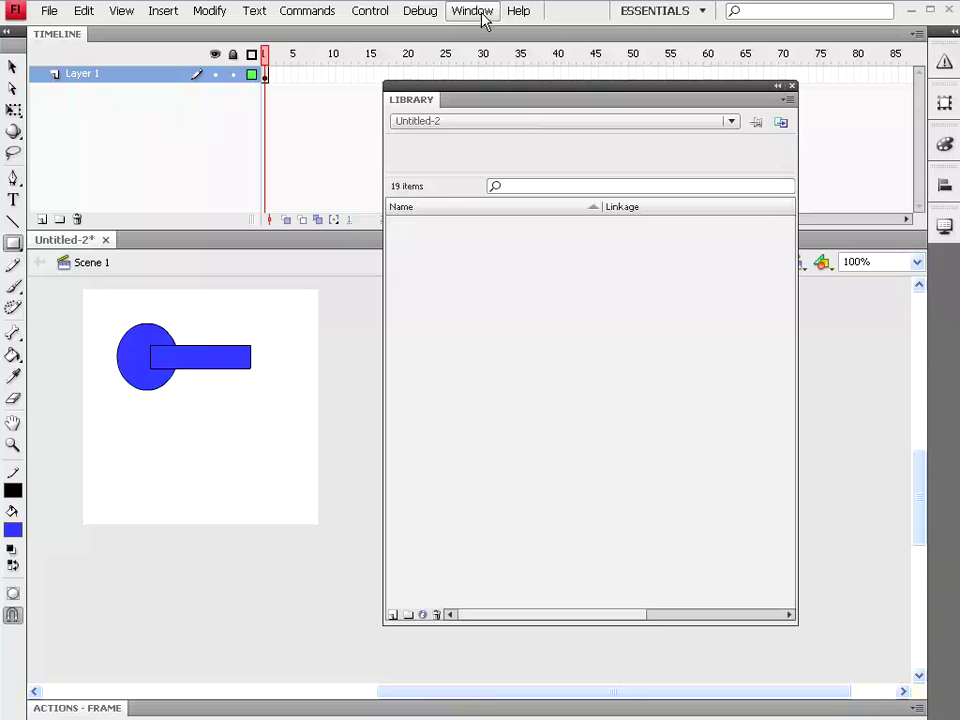
pyautogui.click(791, 86)
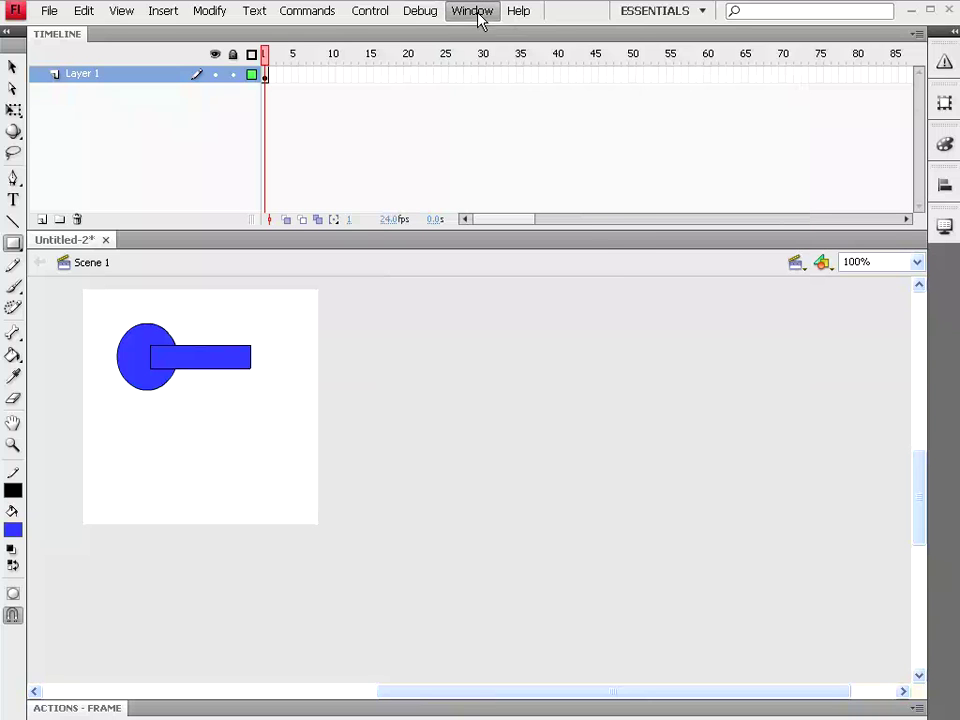
pyautogui.click(474, 12)
pyautogui.click(483, 137)
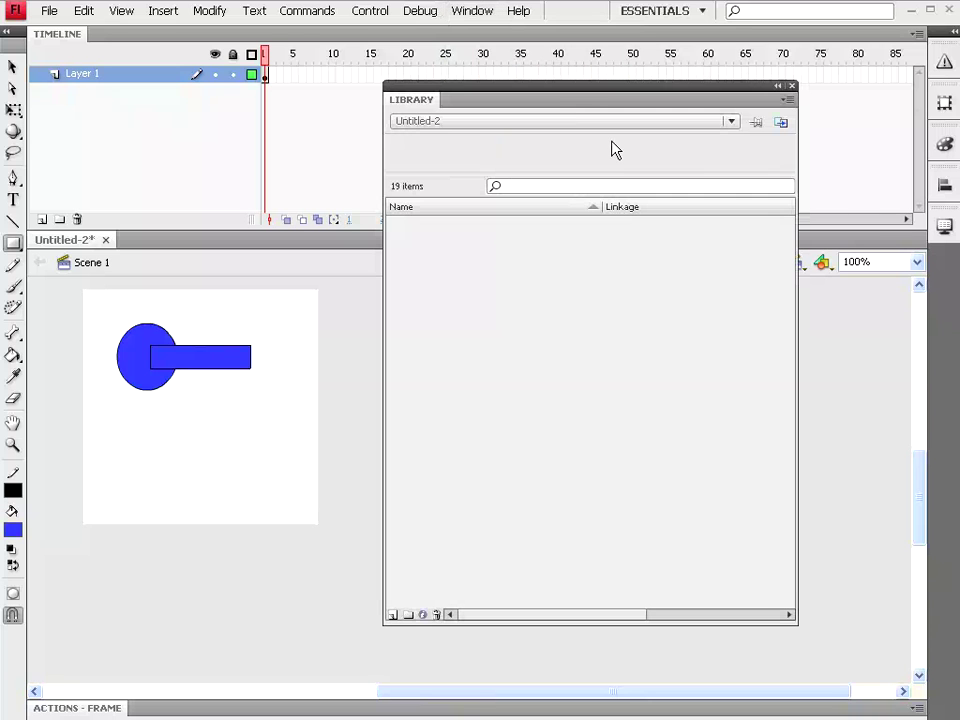
pyautogui.hotkey('ctrl', 'l')
pyautogui.hotkey('ctrl', 'l')
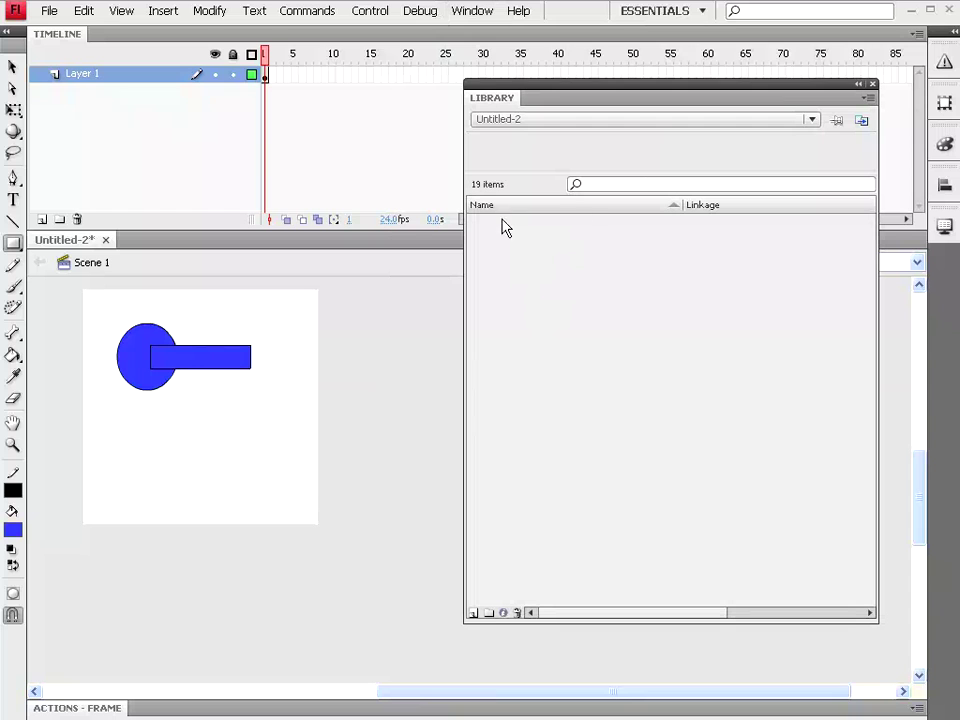
# - Select the blue oval's fill and the bar in turn with the Selection tool
pyautogui.click(14, 70)
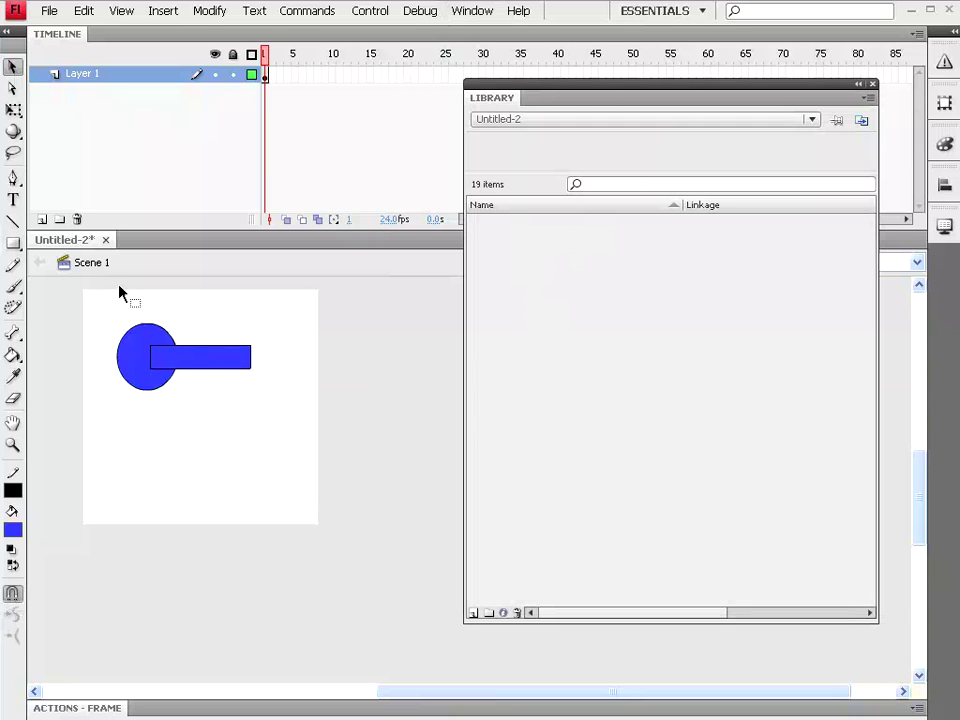
pyautogui.click(130, 365)
pyautogui.doubleClick(200, 357)
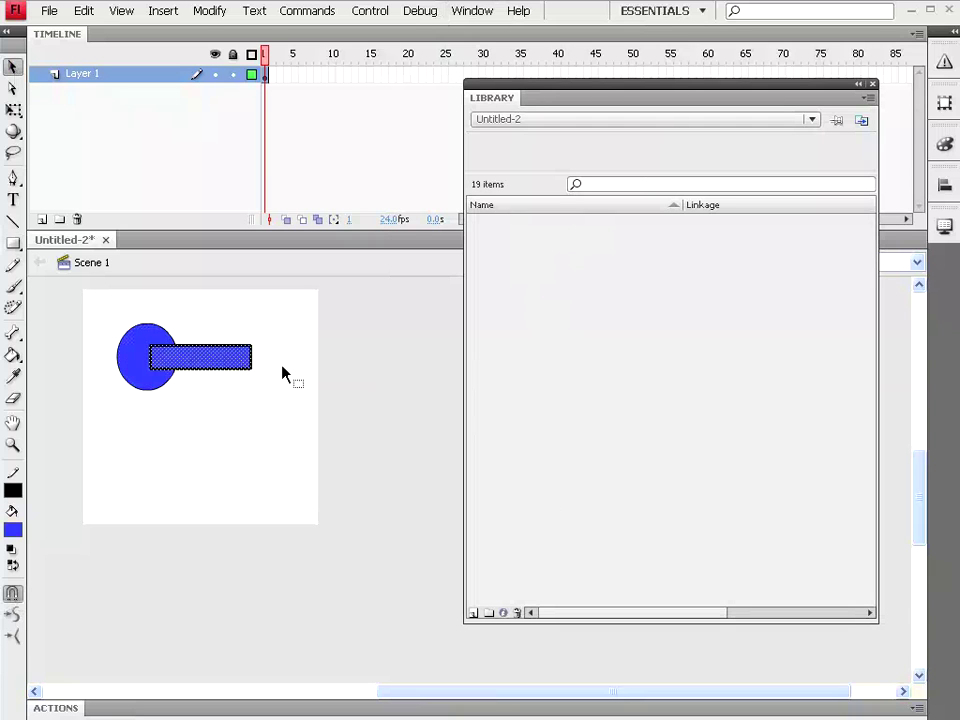
pyautogui.click(133, 363)
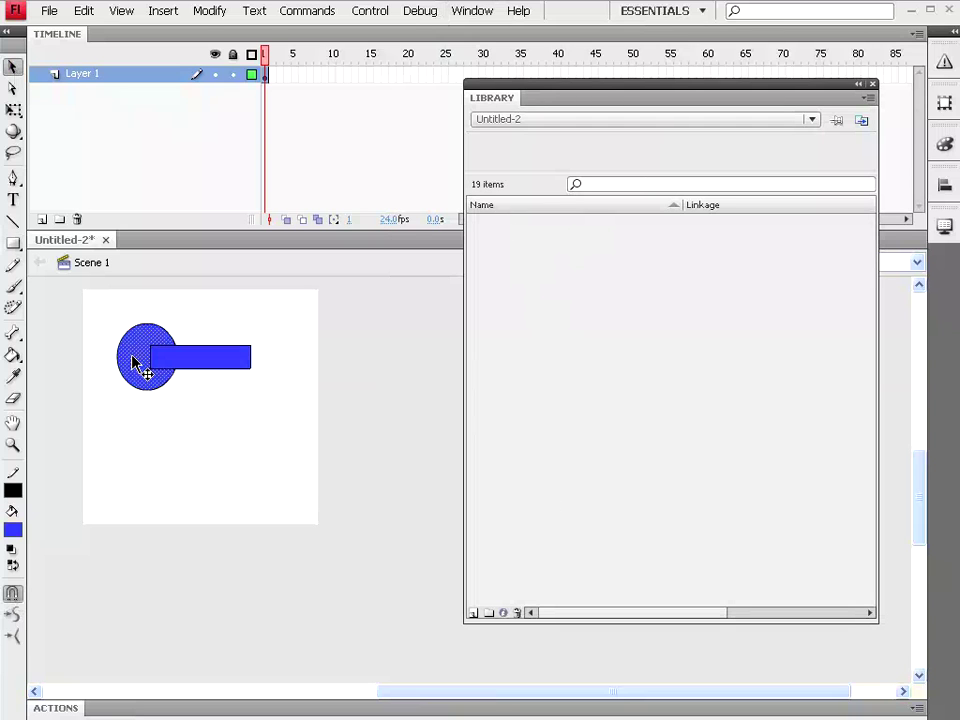
pyautogui.click(225, 360)
pyautogui.click(244, 399)
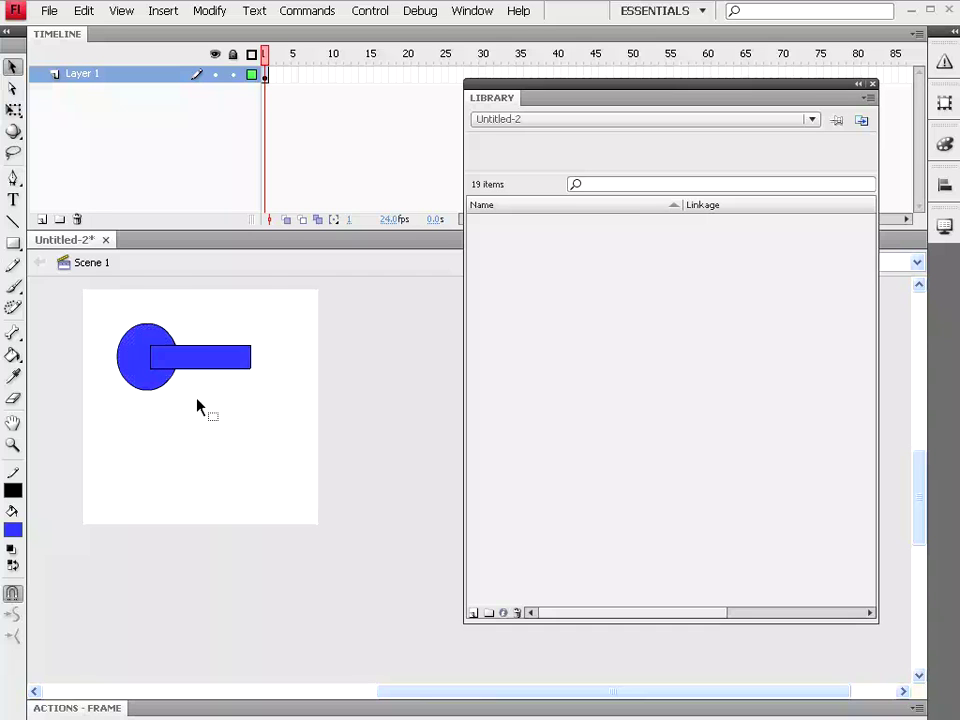
pyautogui.click(138, 370)
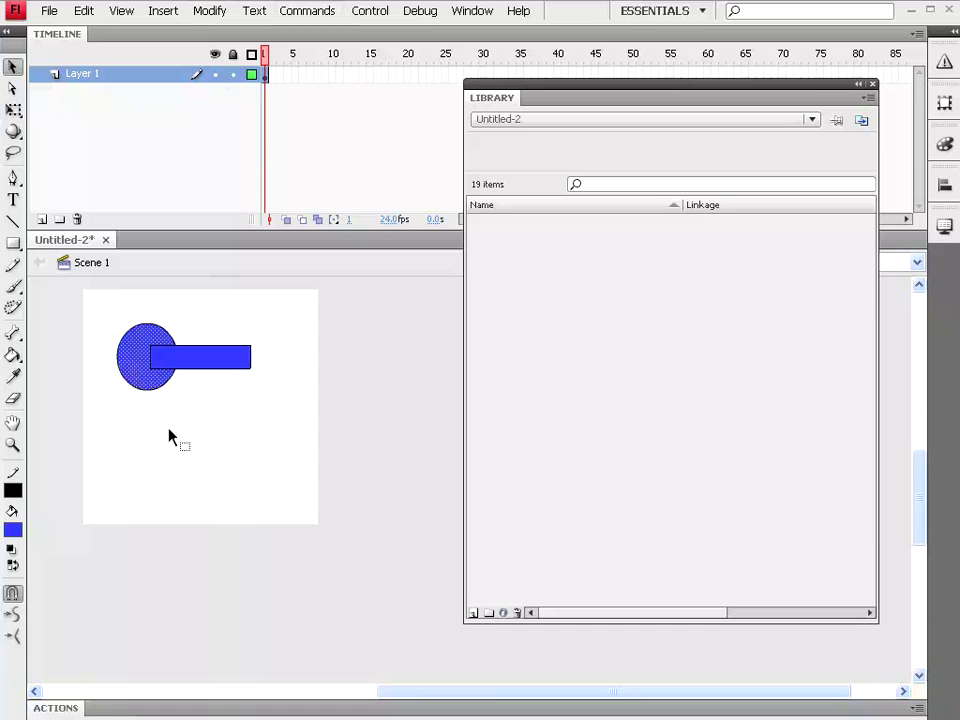
# - Draw a second blue rectangle below the oval and bar, then select it
pyautogui.click(13, 242)
pyautogui.moveTo(149, 454); pyautogui.dragTo(241, 480)
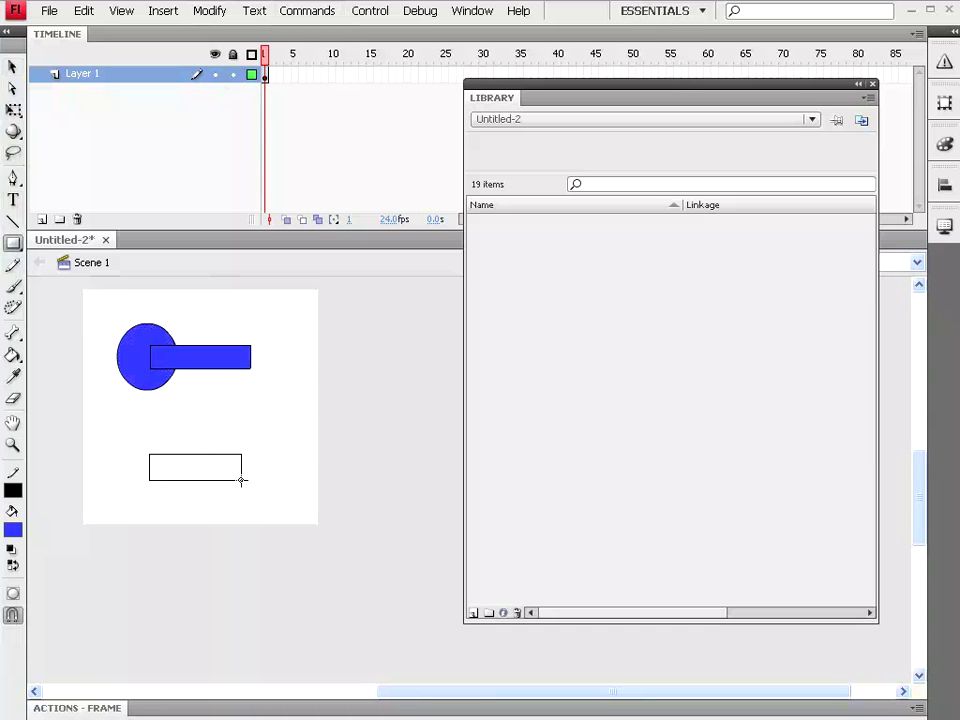
pyautogui.click(12, 66)
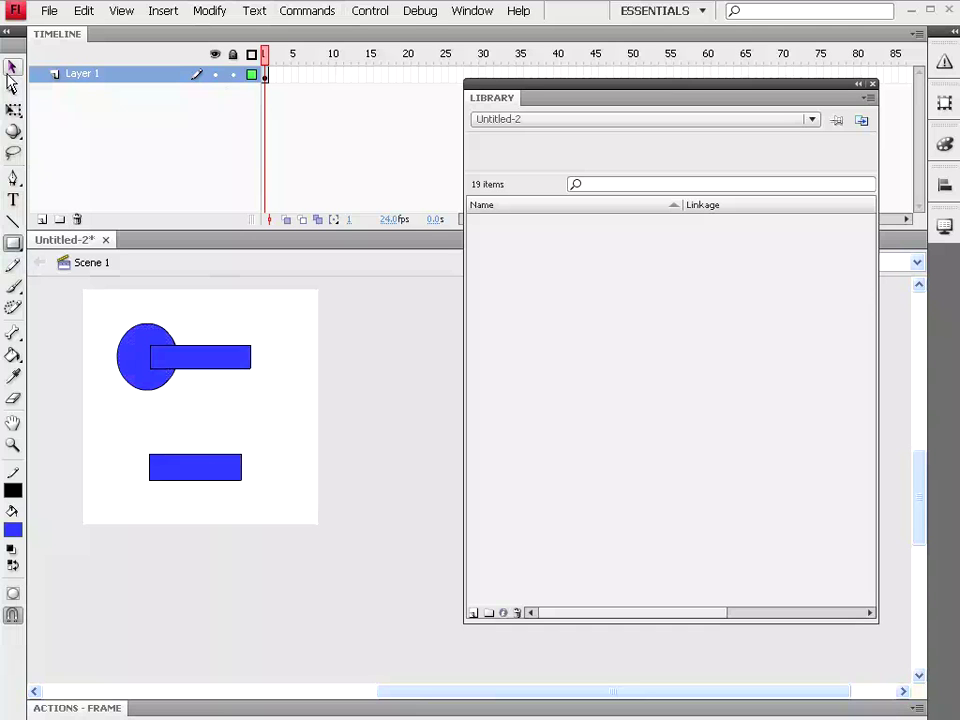
pyautogui.click(202, 478)
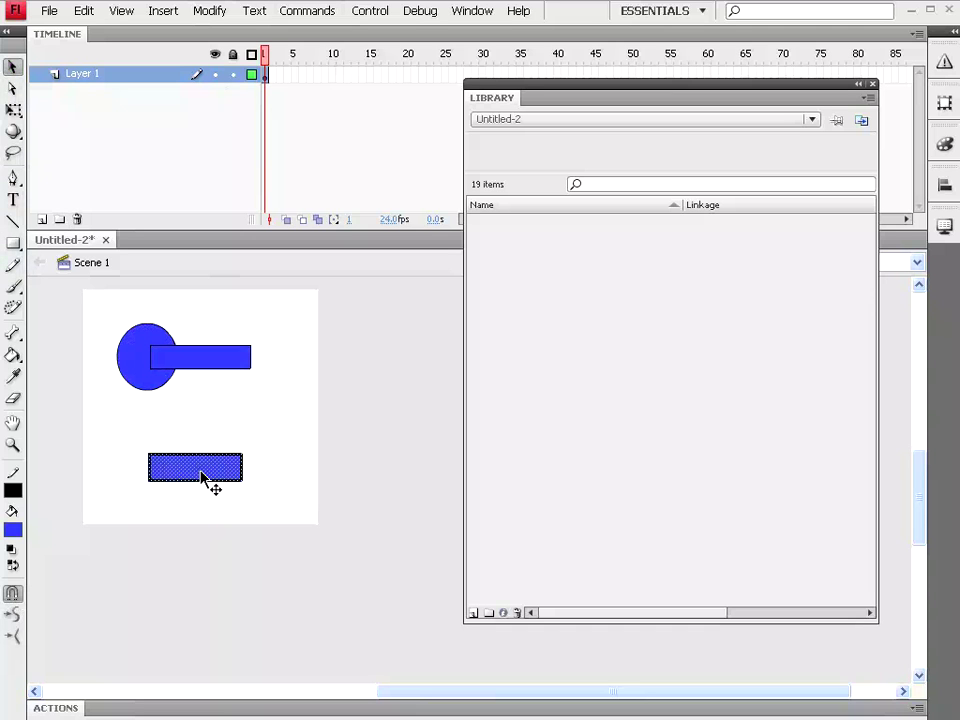
# - Convert the lower blue rectangle into a Button symbol named Btn1
pyautogui.click(210, 12)
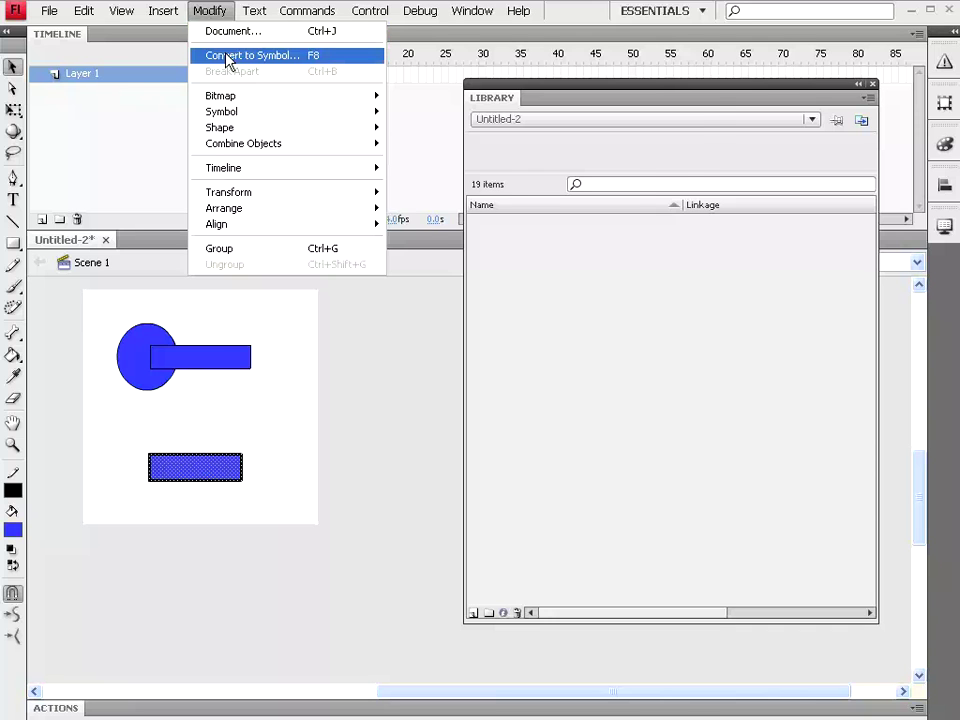
pyautogui.click(230, 55)
pyautogui.click(473, 190)
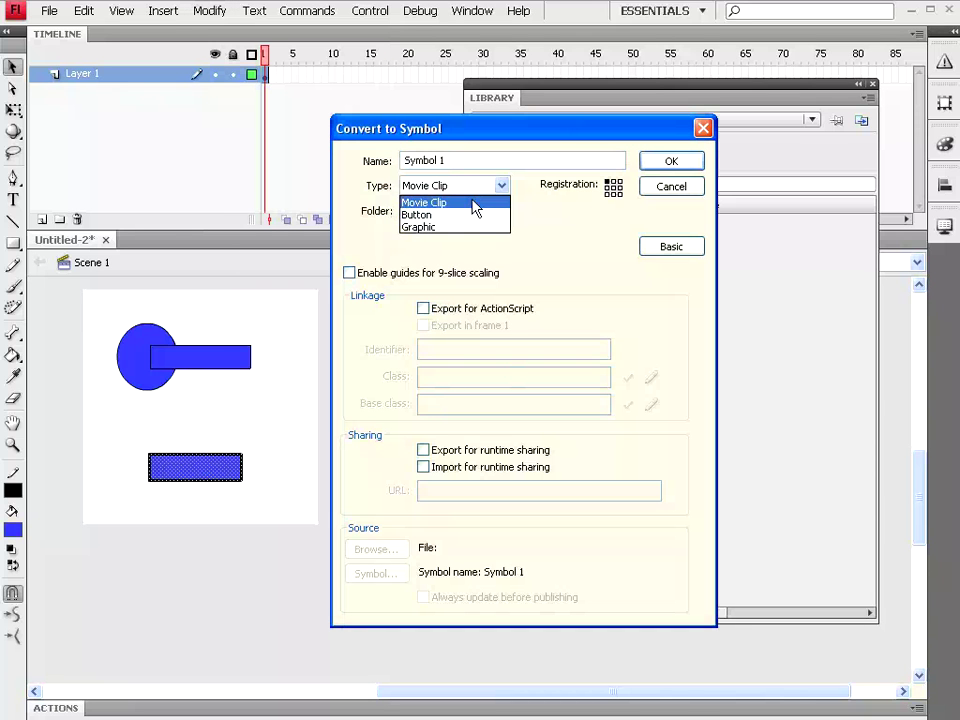
pyautogui.click(476, 221)
pyautogui.moveTo(456, 160); pyautogui.dragTo(352, 167)
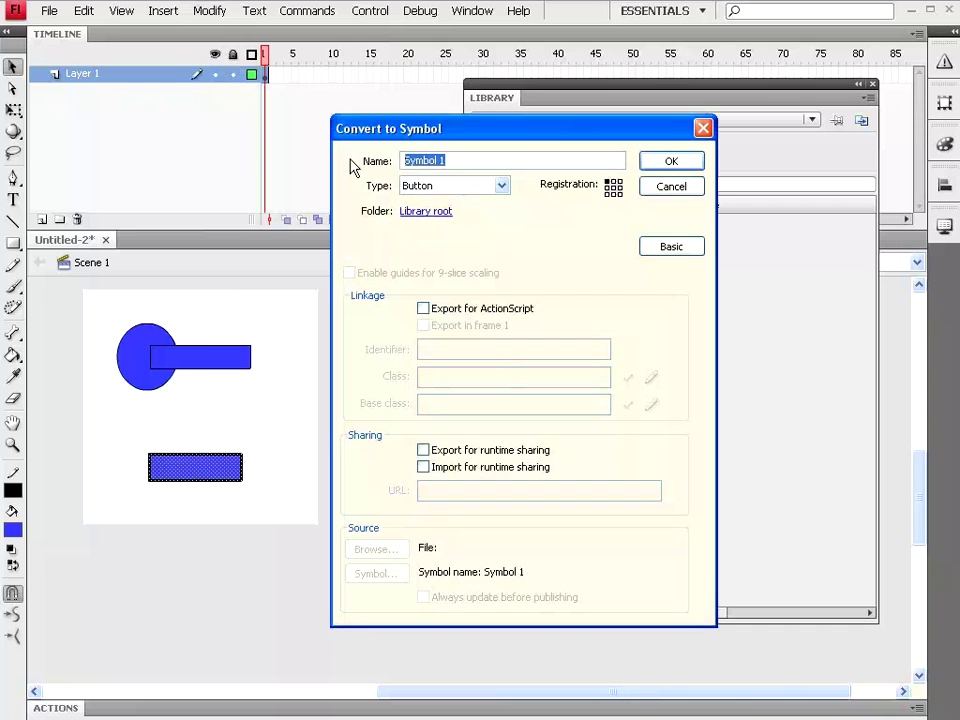
pyautogui.write('Btn1')
pyautogui.click(683, 165)
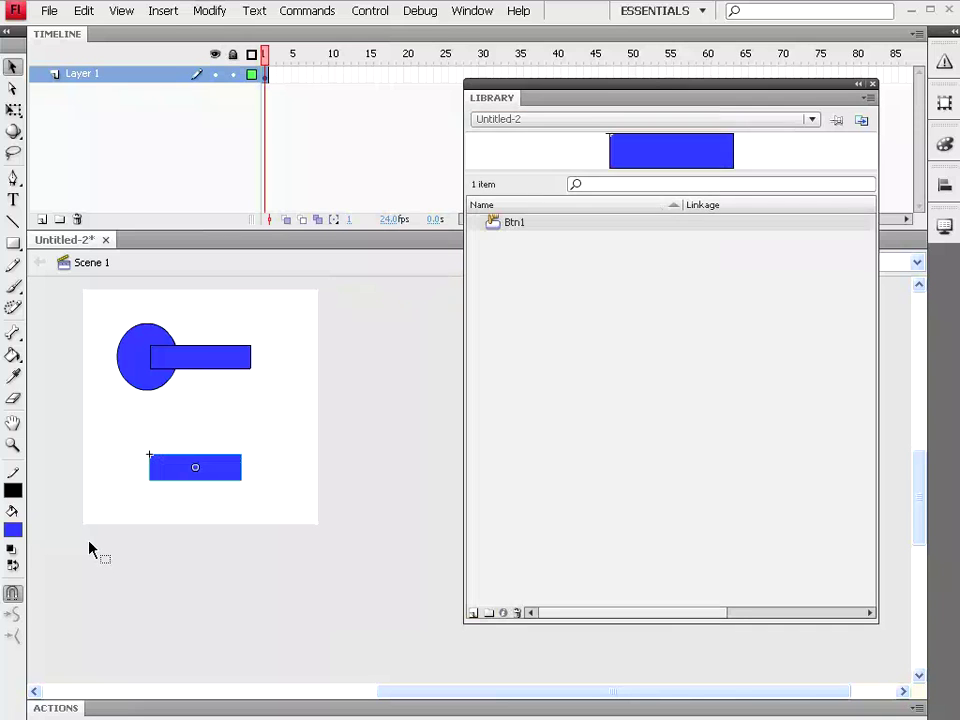
pyautogui.doubleClick(185, 475)
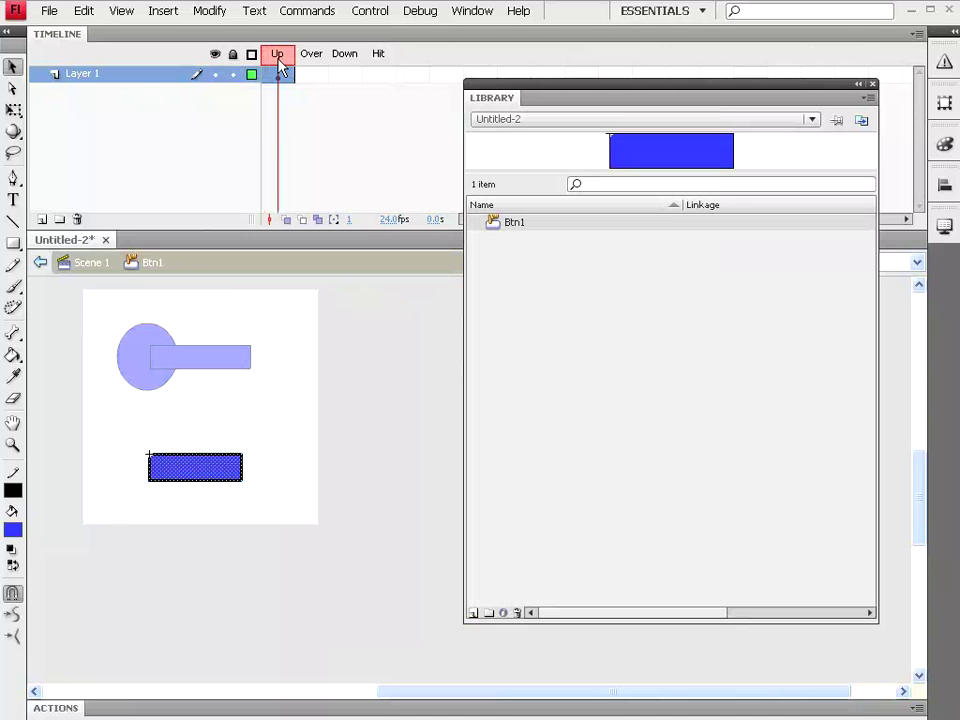
pyautogui.moveTo(536, 92); pyautogui.dragTo(590, 138)
pyautogui.click(312, 75)
pyautogui.click(345, 75)
pyautogui.click(384, 78)
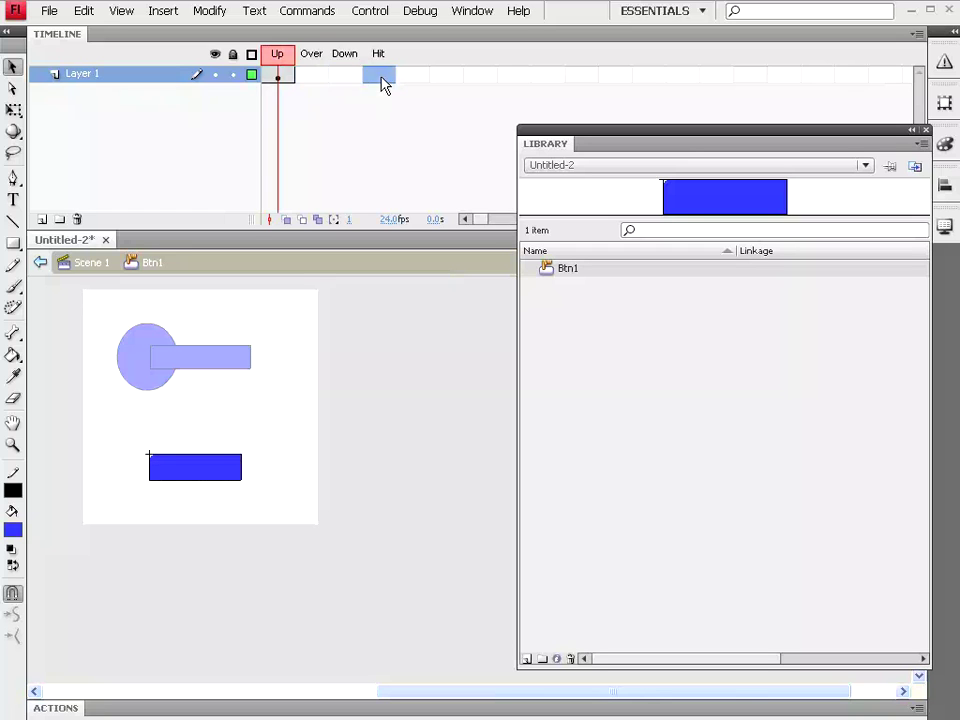
pyautogui.click(283, 76)
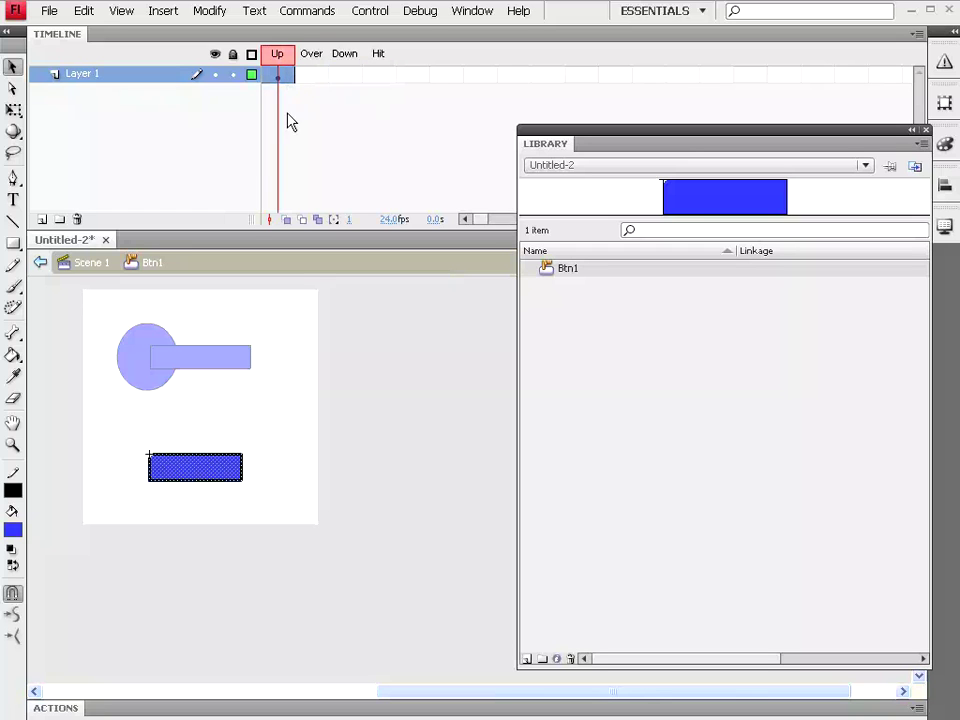
pyautogui.click(255, 11)
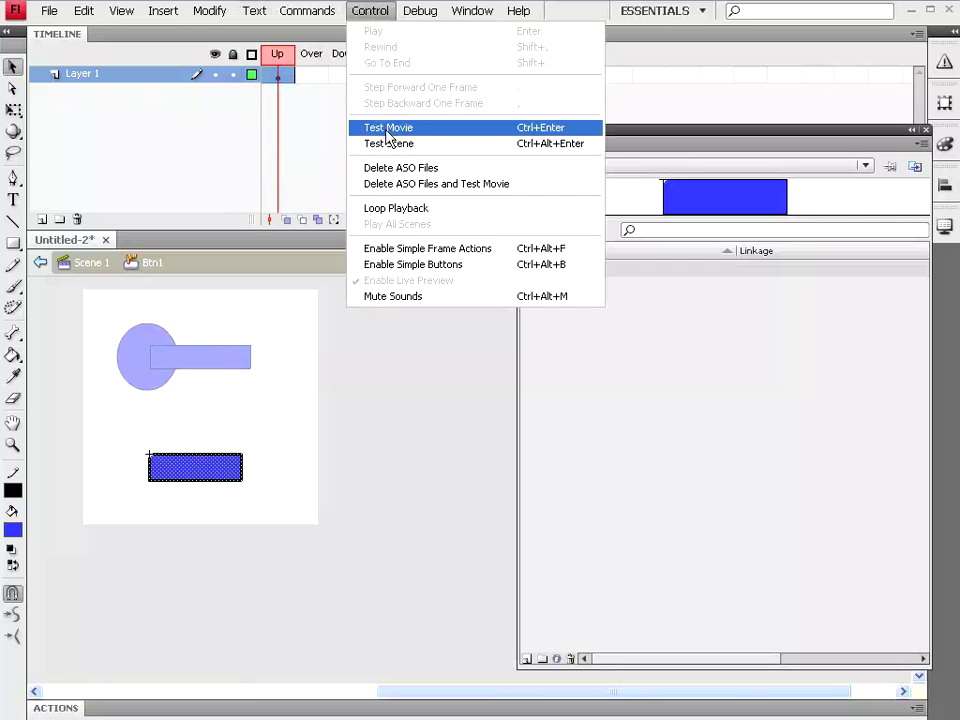
pyautogui.click(385, 126)
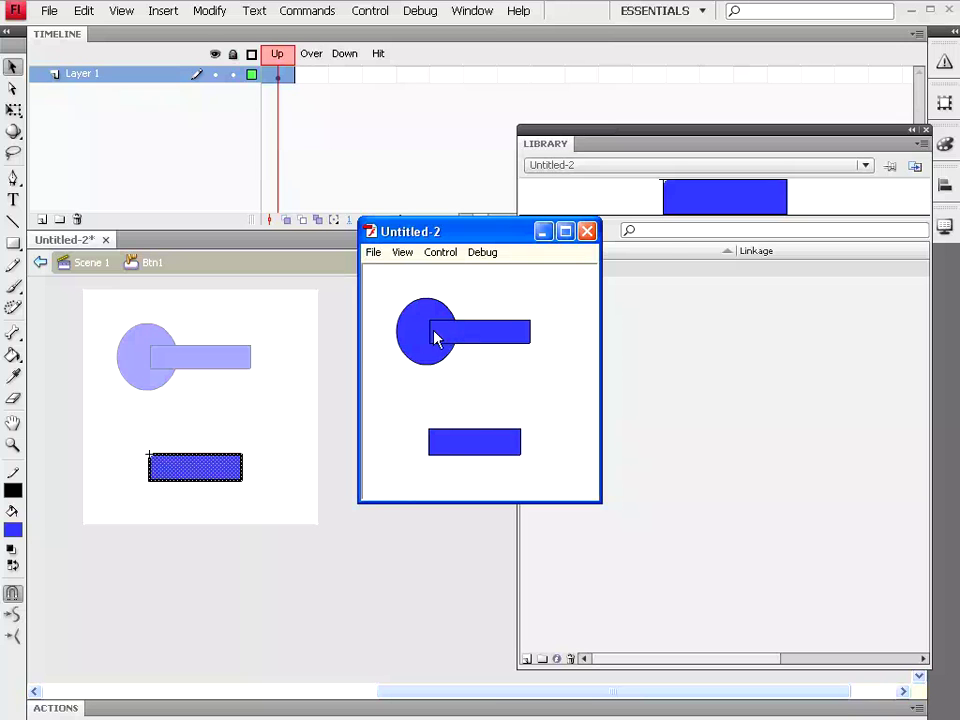
pyautogui.click(587, 232)
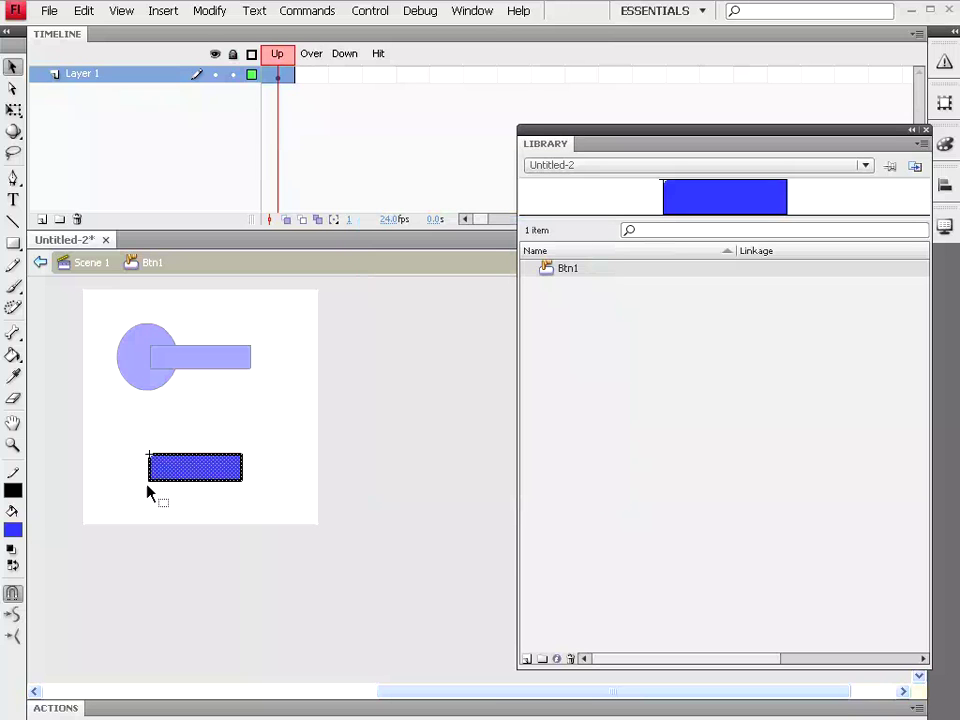
# - Insert a keyframe in Btn1's Over state and select its blue rectangle
pyautogui.click(317, 77)
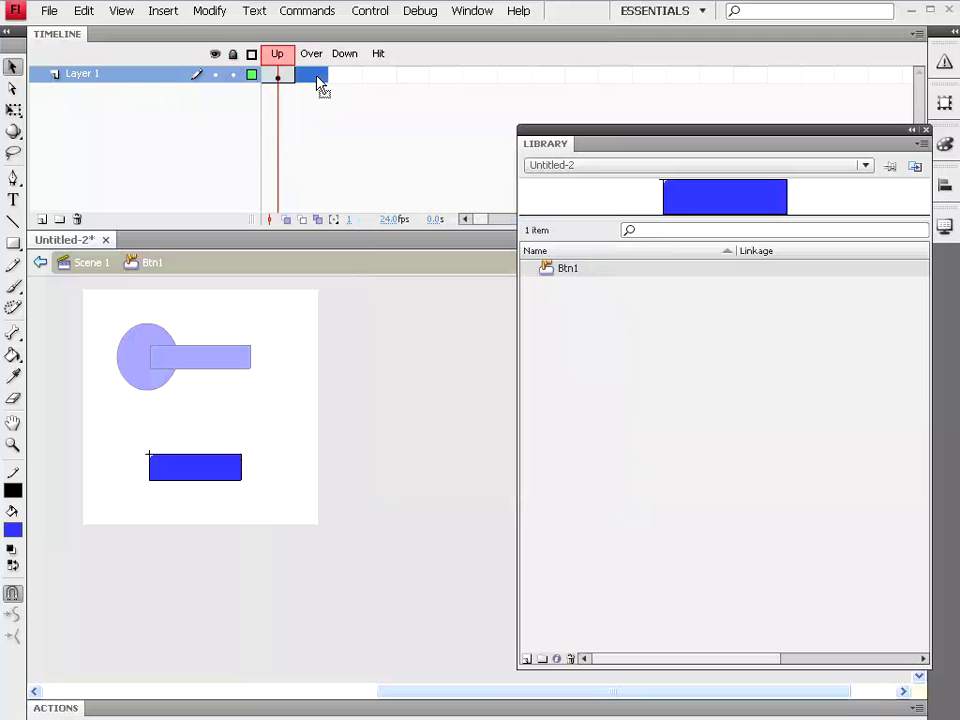
pyautogui.rightClick(313, 76)
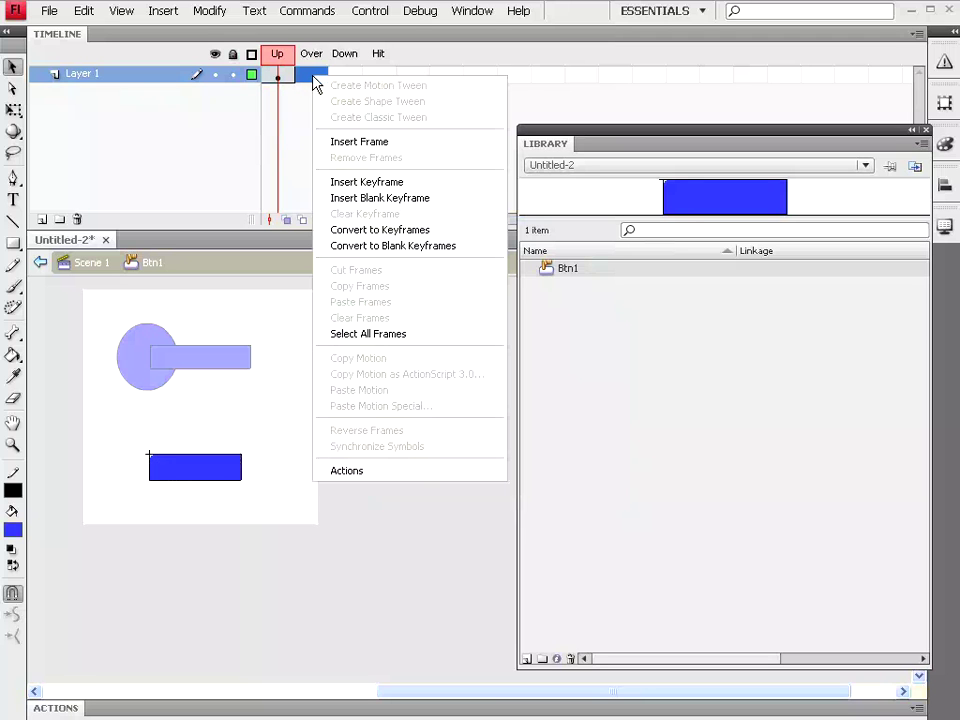
pyautogui.click(386, 182)
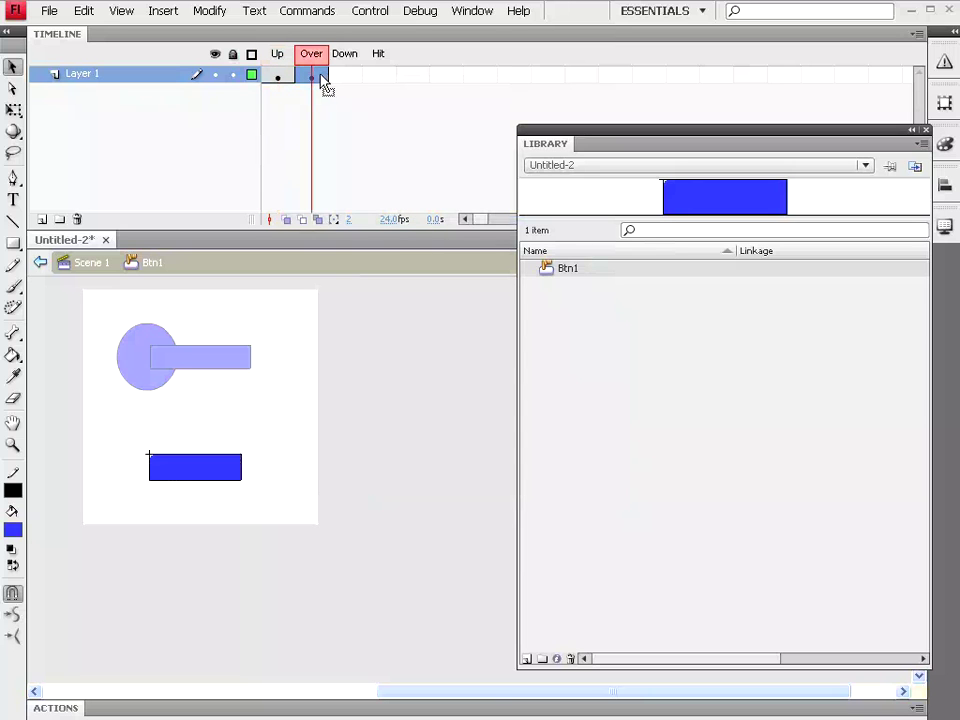
pyautogui.click(194, 472)
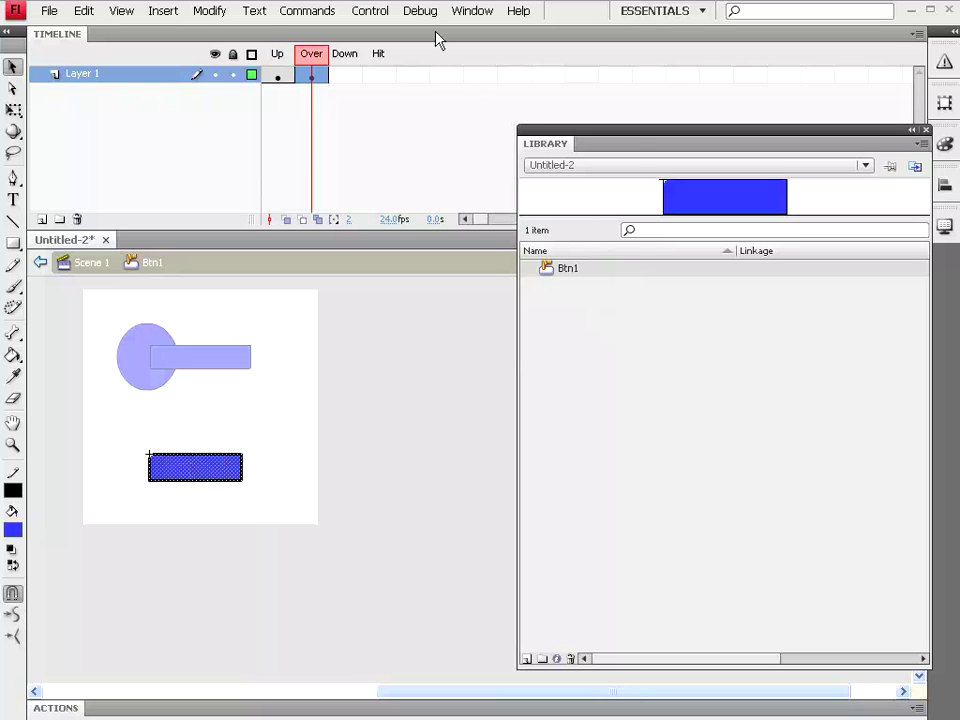
pyautogui.click(472, 10)
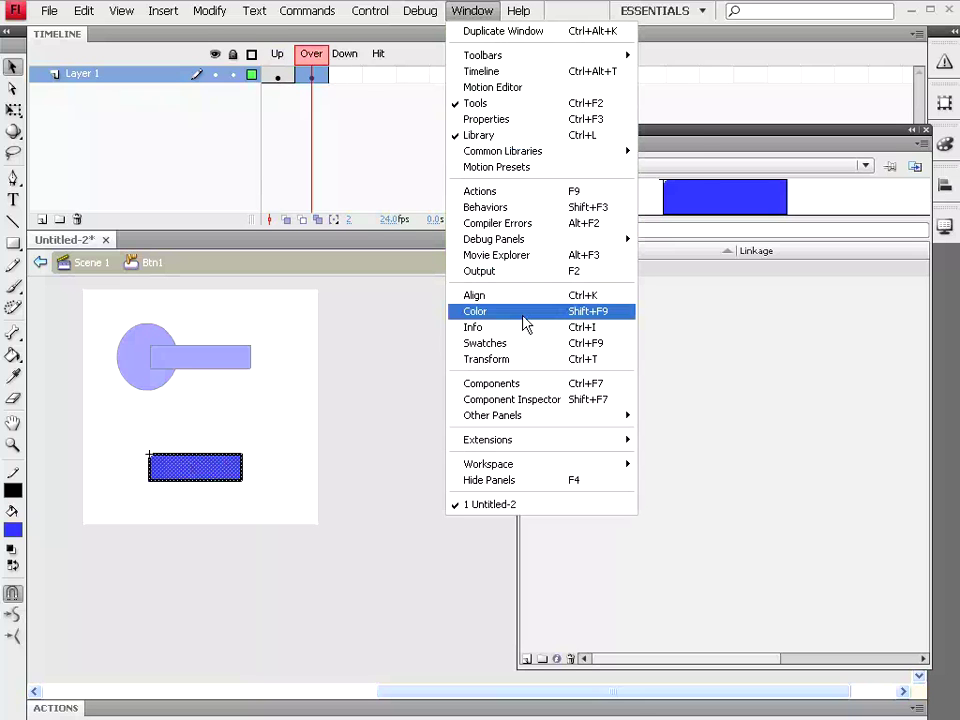
# - Give the Over-state rectangle an orange outline and grey fill in Properties
pyautogui.moveTo(503, 151)
pyautogui.click(514, 120)
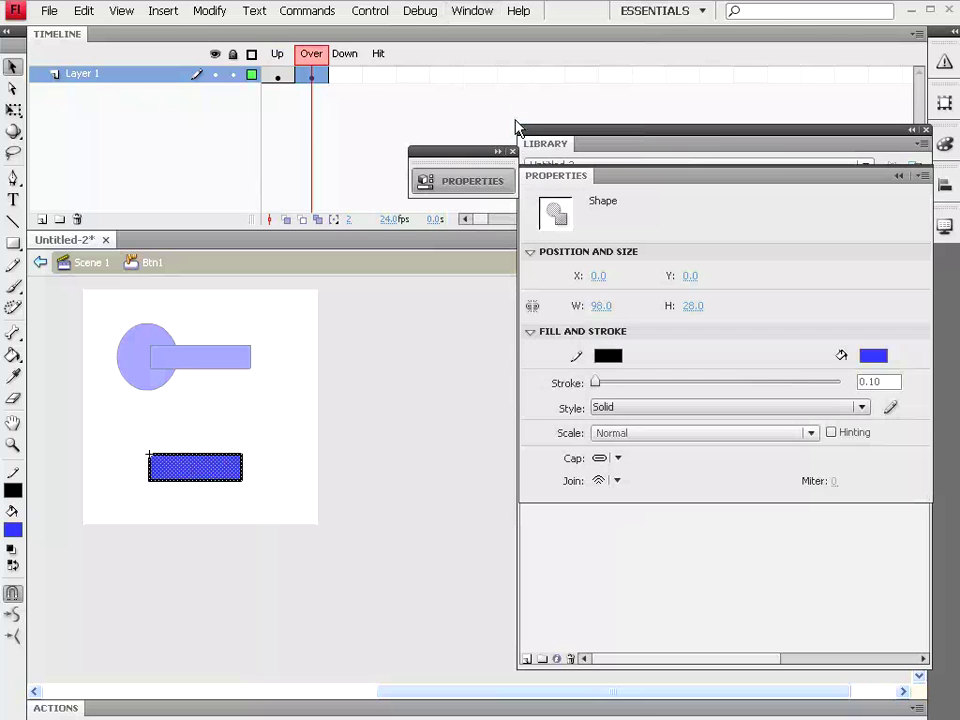
pyautogui.moveTo(497, 155); pyautogui.dragTo(515, 276)
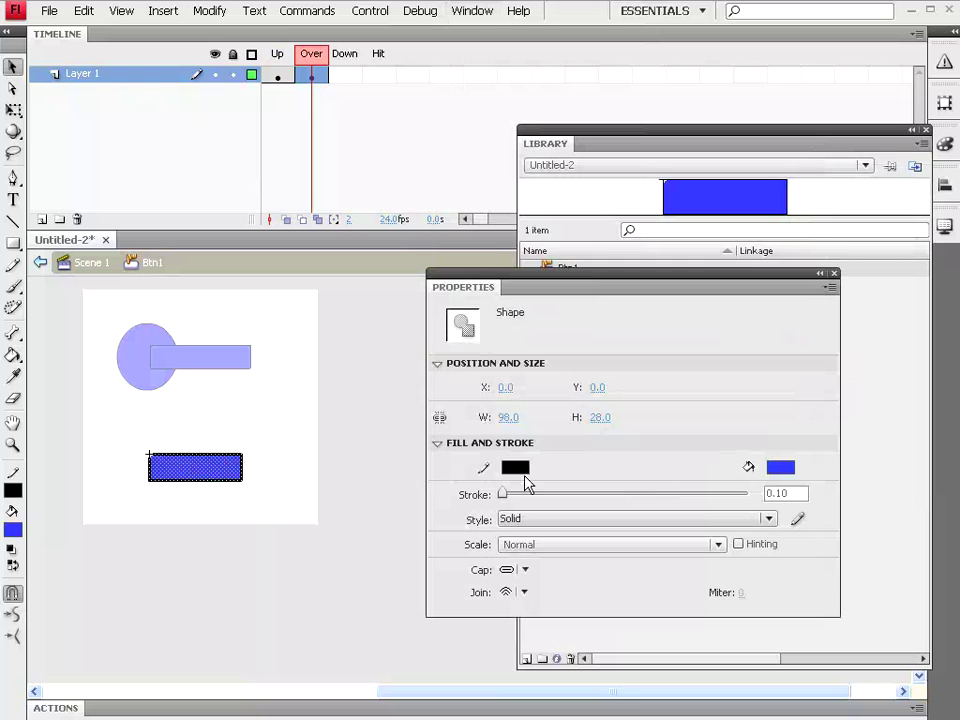
pyautogui.click(515, 474)
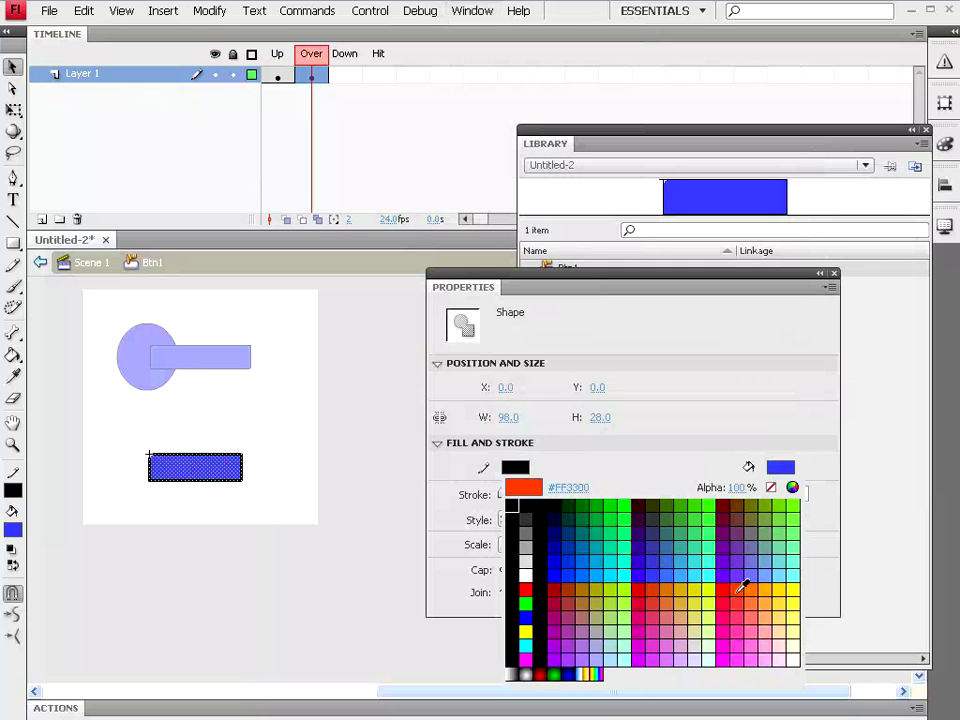
pyautogui.click(775, 588)
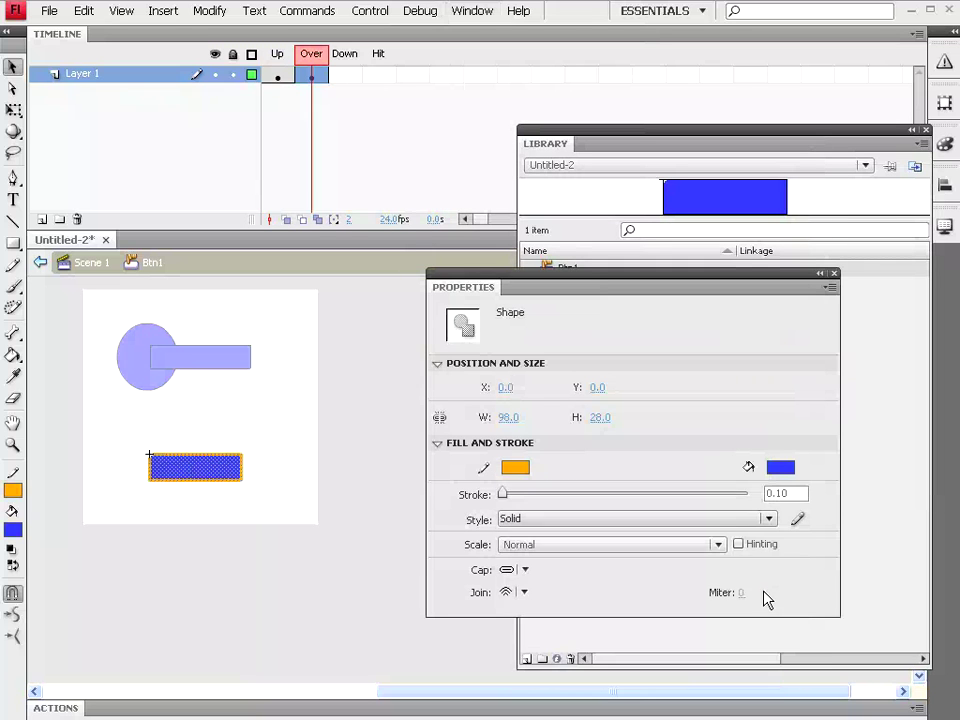
pyautogui.click(785, 471)
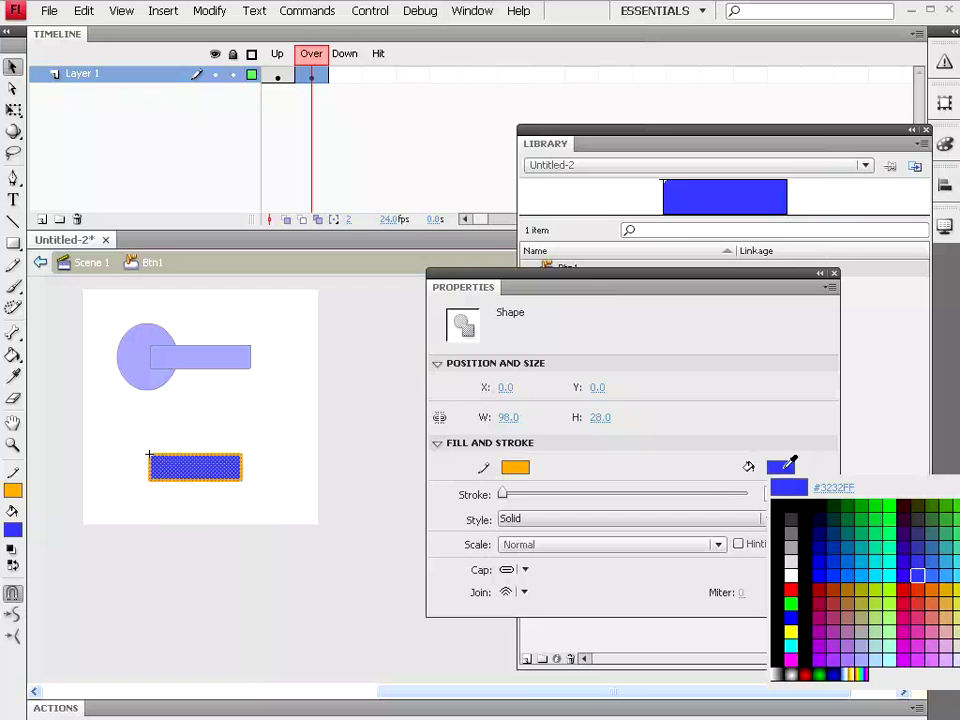
pyautogui.click(791, 535)
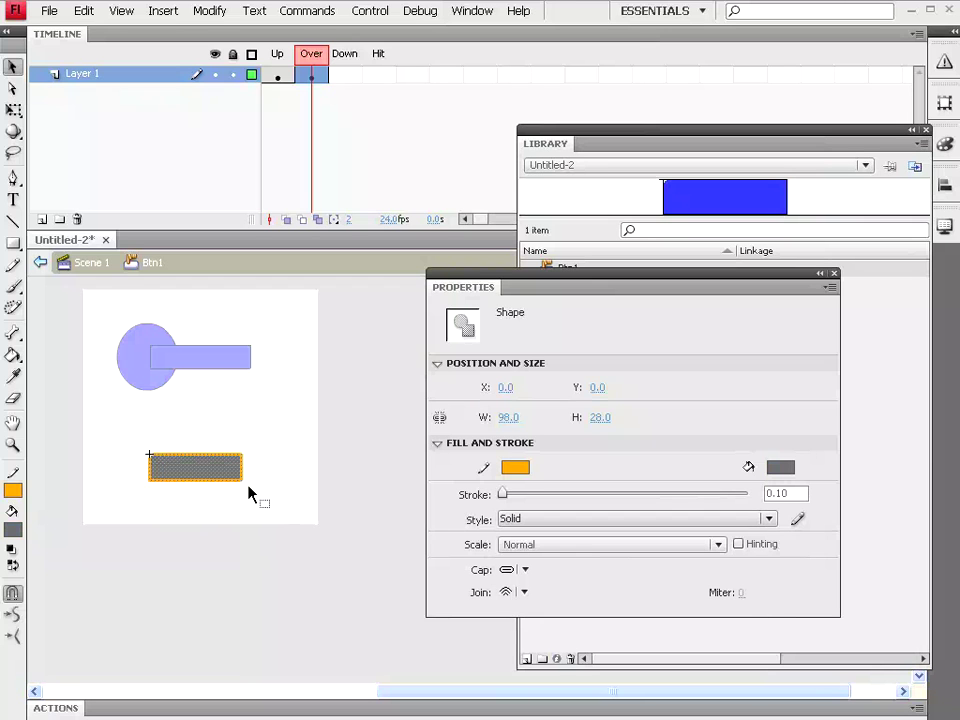
# - Flip between Btn1's Up and Over frames to compare, ending on Up
pyautogui.click(295, 60)
pyautogui.click(310, 60)
pyautogui.click(278, 63)
pyautogui.click(311, 62)
pyautogui.click(278, 62)
pyautogui.click(313, 63)
pyautogui.click(276, 68)
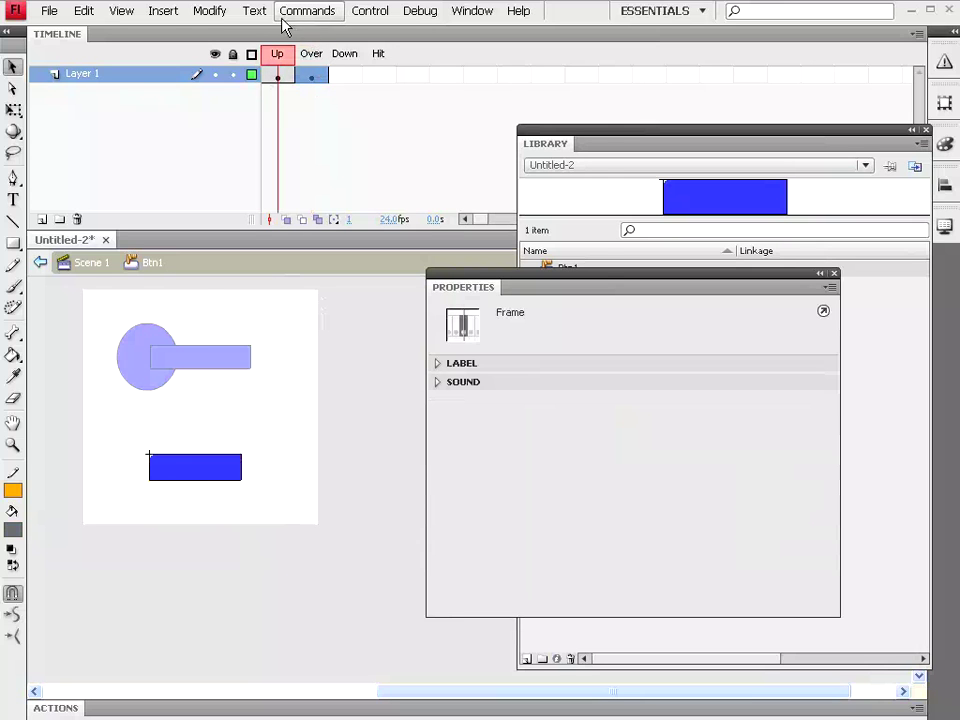
pyautogui.click(370, 11)
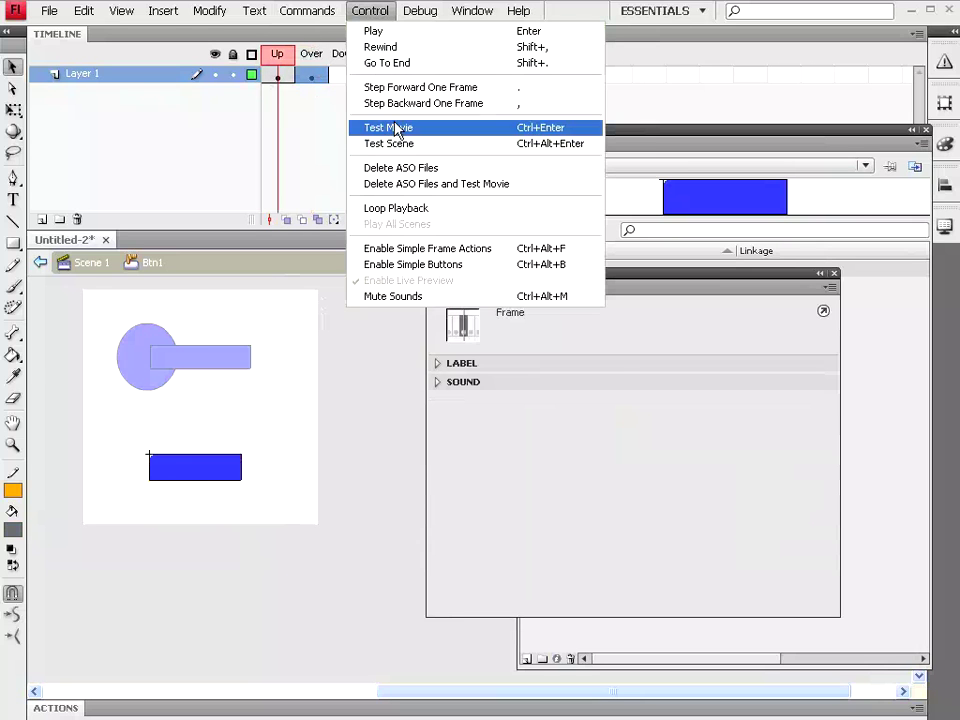
# - Test the movie to confirm Btn1 turns grey on hover, then close the player
pyautogui.click(396, 128)
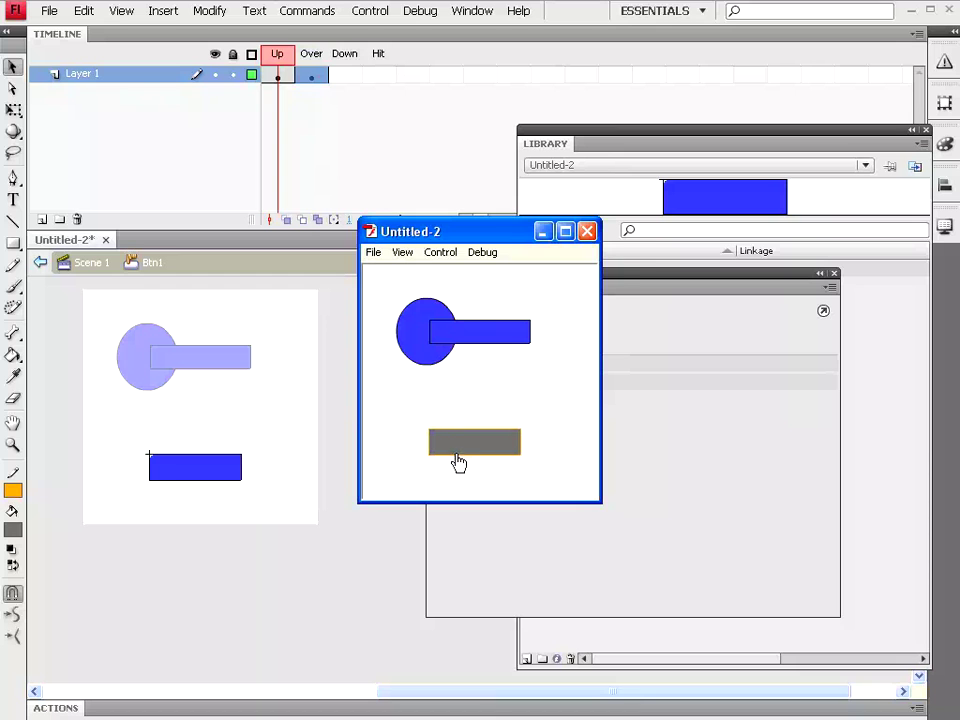
pyautogui.hotkey('ctrl', 'w')
# - Draw a grey, orange-outlined oval above the rectangle in Btn1's Up state
pyautogui.click(313, 66)
pyautogui.click(277, 75)
pyautogui.click(13, 243)
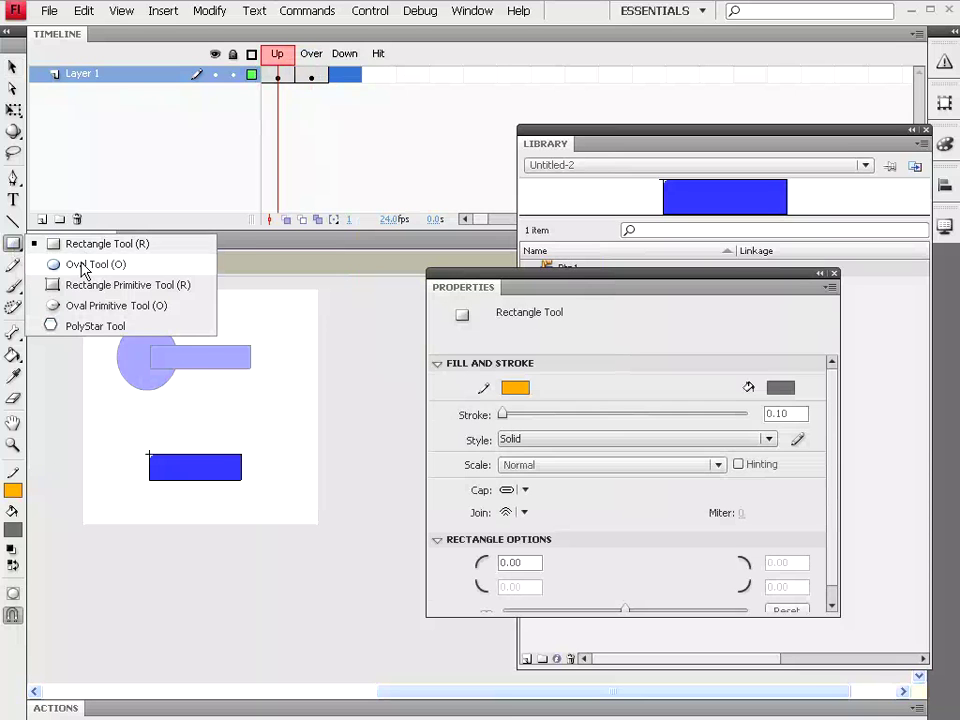
pyautogui.click(84, 267)
pyautogui.moveTo(226, 394); pyautogui.dragTo(279, 431)
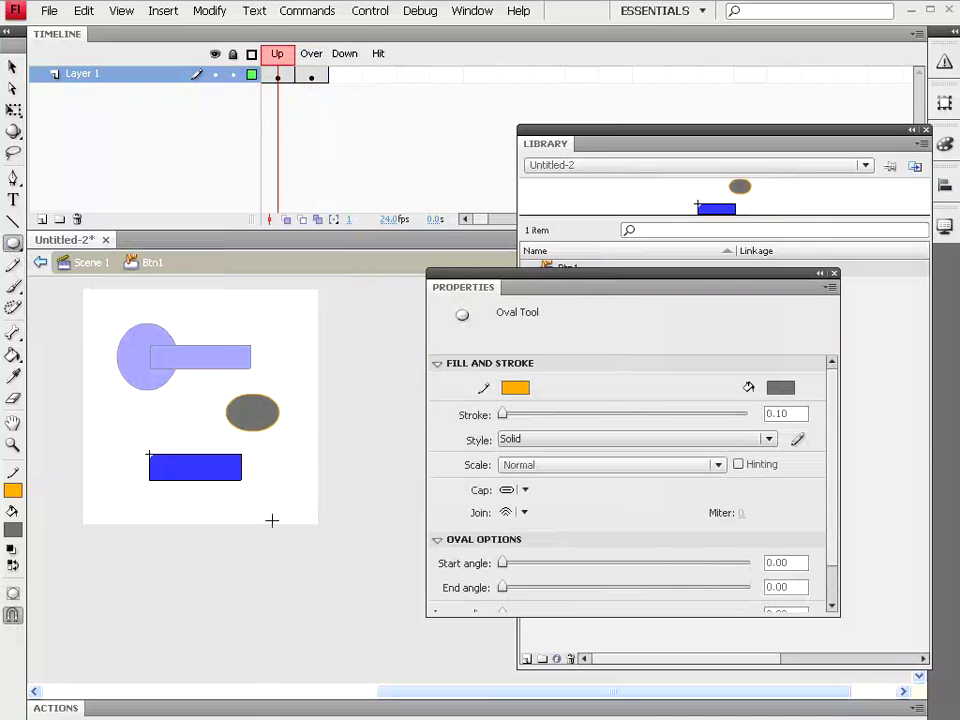
# - Back in Scene 1, draw another grey oval at the stage's top right
pyautogui.click(85, 263)
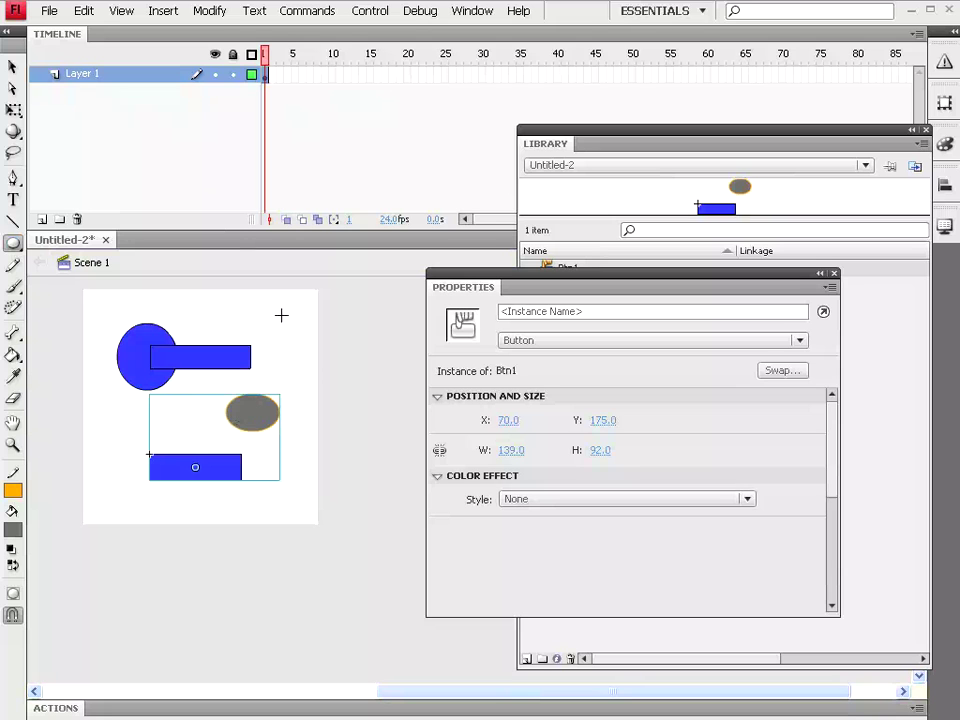
pyautogui.moveTo(266, 299); pyautogui.dragTo(306, 348)
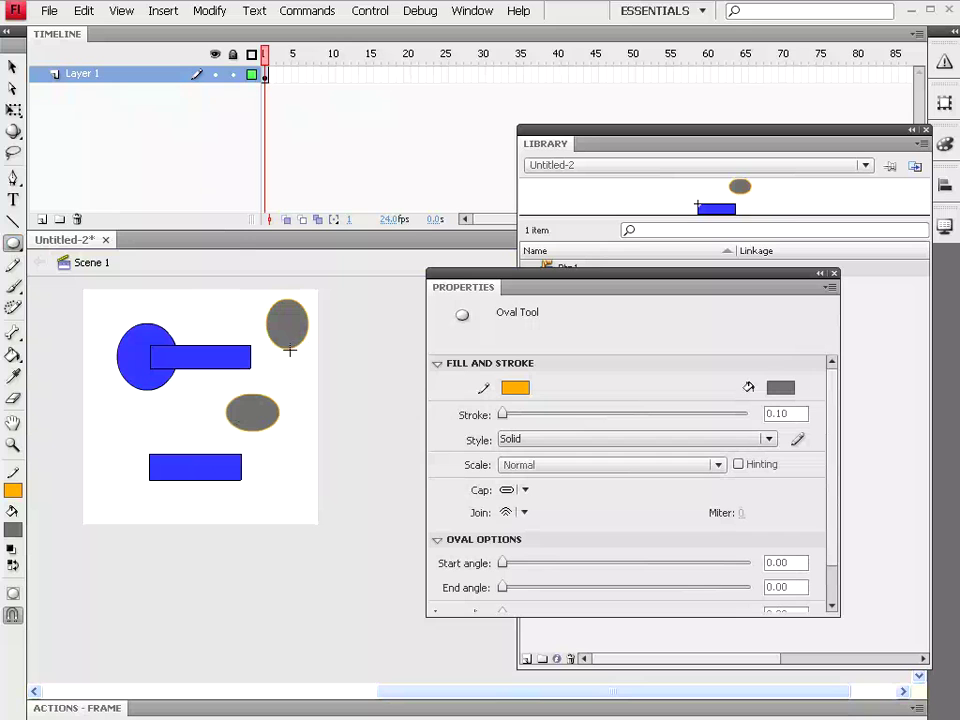
pyautogui.click(13, 66)
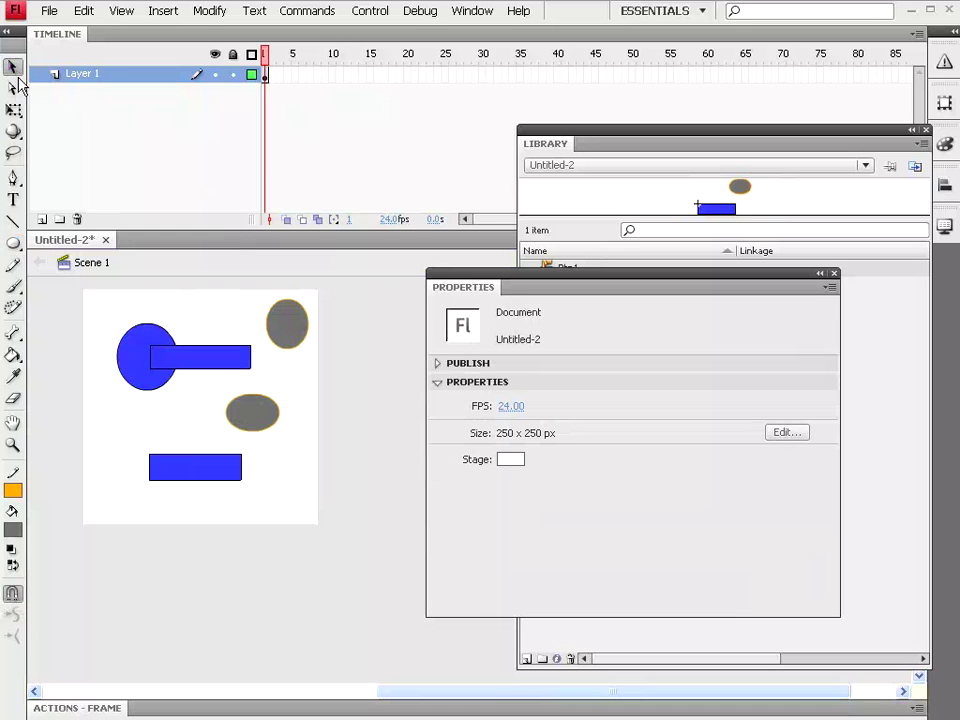
# - Convert the top-right grey oval, with its outline, into a Graphic symbol named Grap1
pyautogui.doubleClick(290, 335)
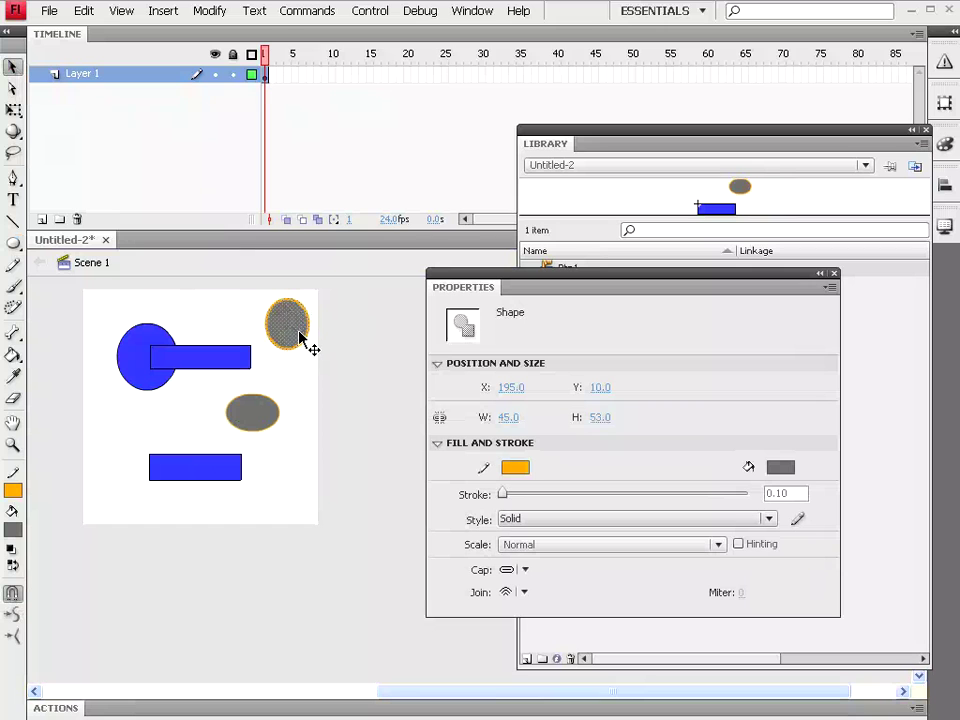
pyautogui.click(210, 12)
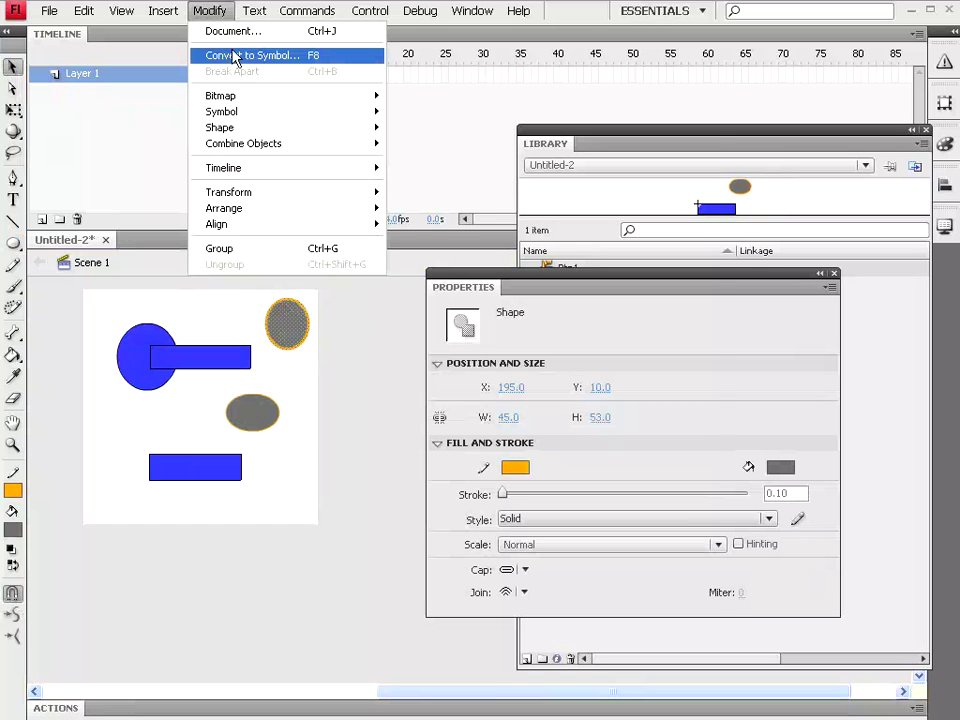
pyautogui.click(236, 56)
pyautogui.click(503, 186)
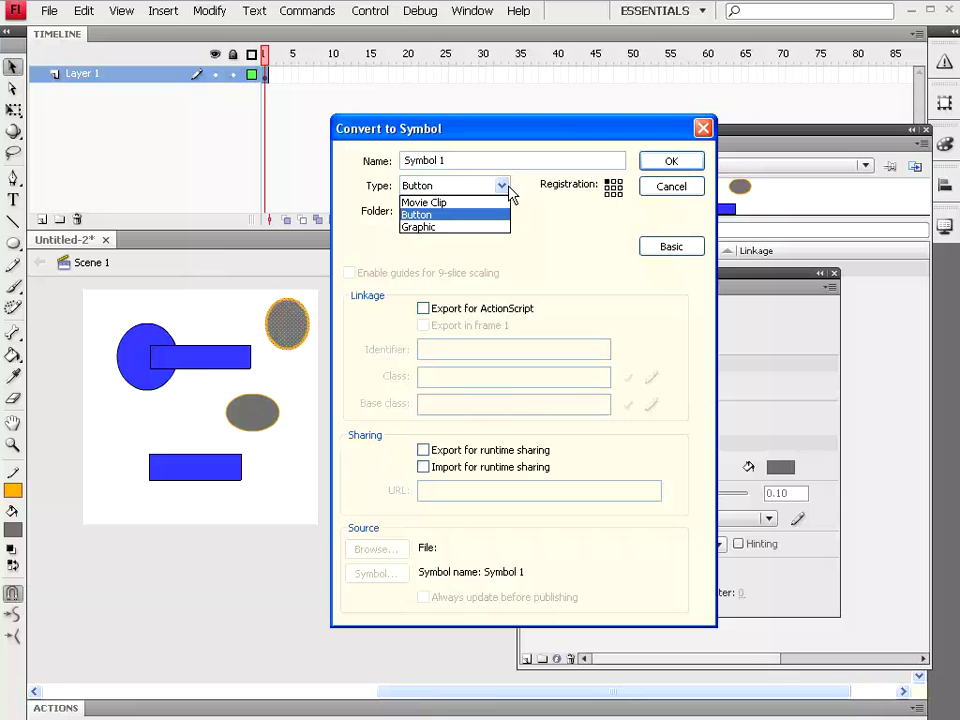
pyautogui.click(495, 225)
pyautogui.moveTo(460, 158); pyautogui.dragTo(360, 156)
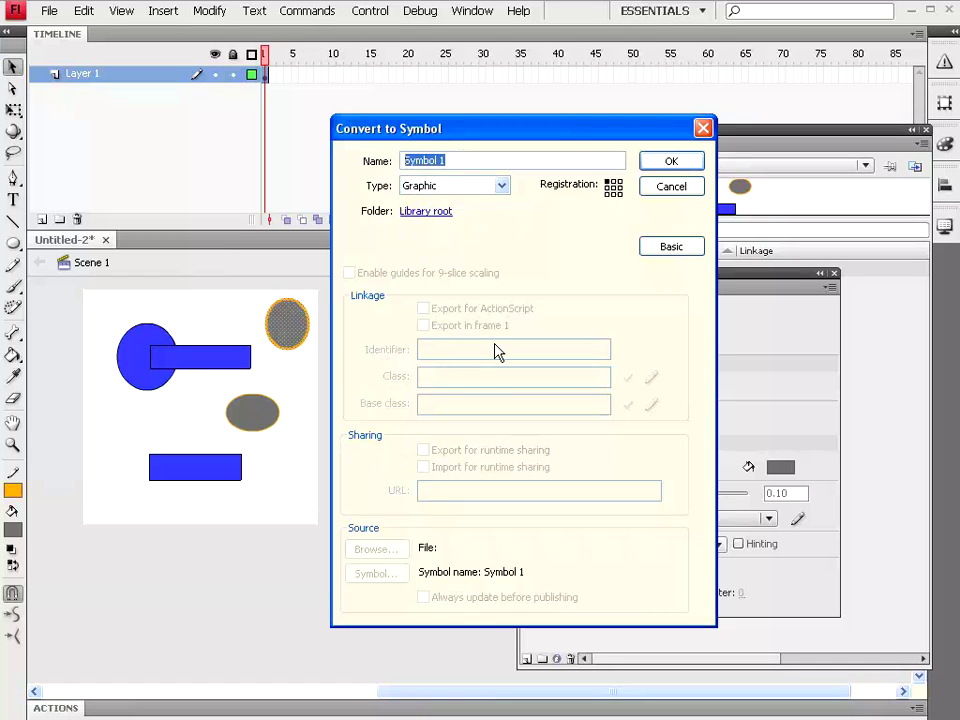
pyautogui.write('Grap1')
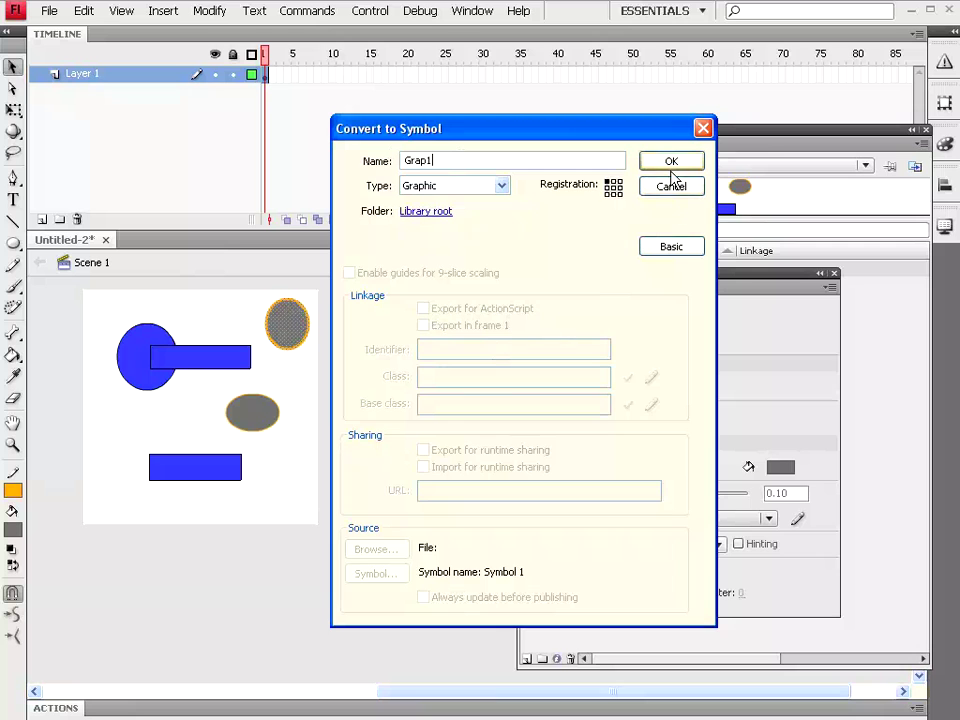
pyautogui.click(674, 164)
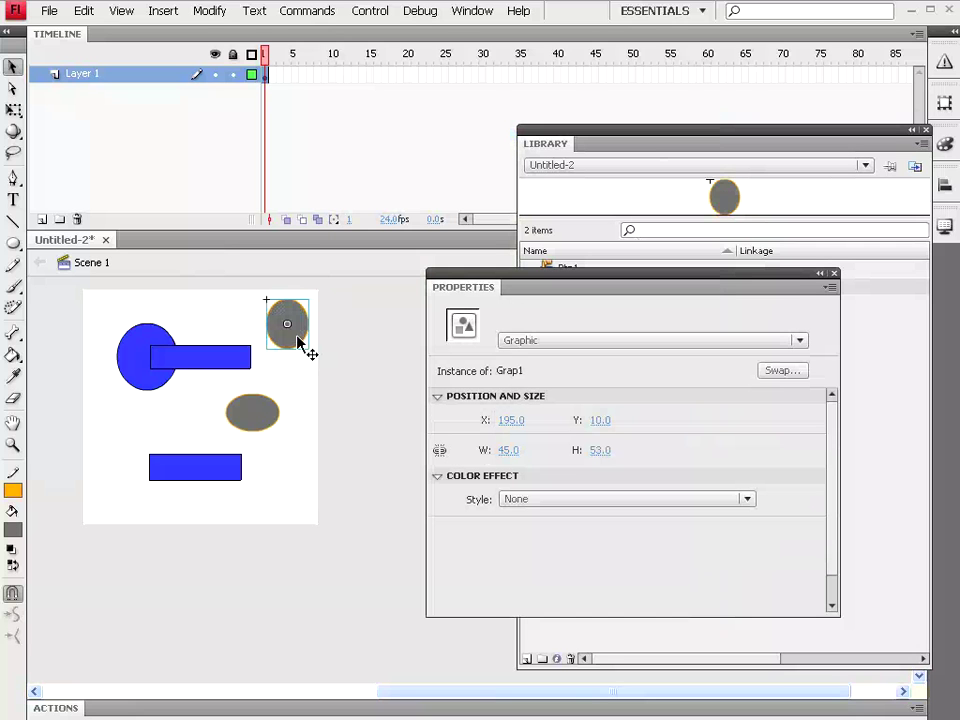
# - Convert the small top-right gray oval into a new Button symbol named Btn2
pyautogui.click(210, 12)
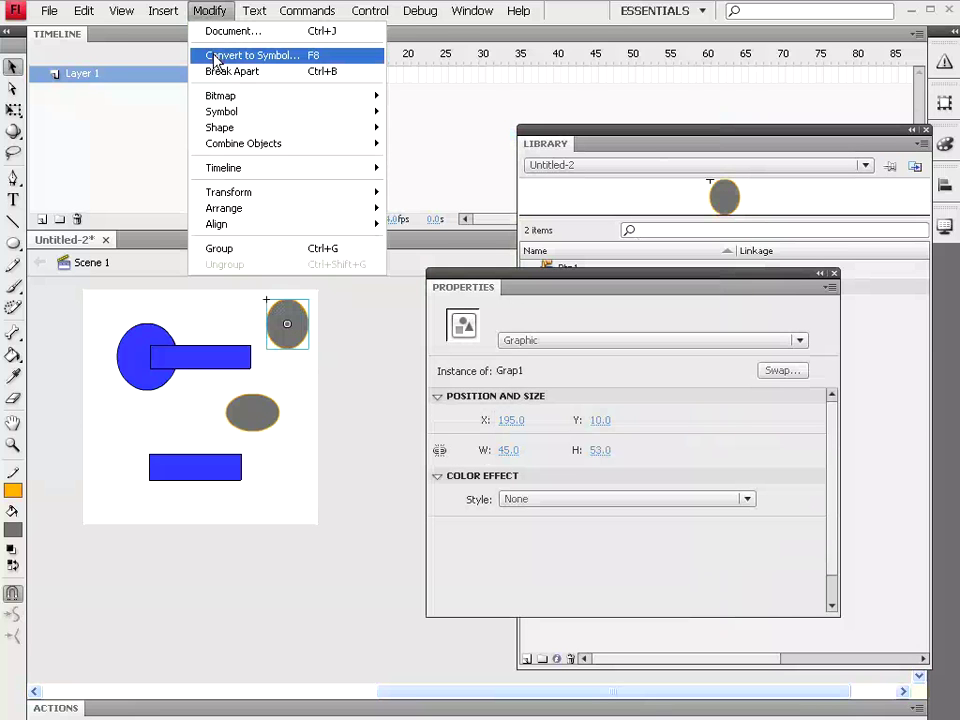
pyautogui.click(215, 56)
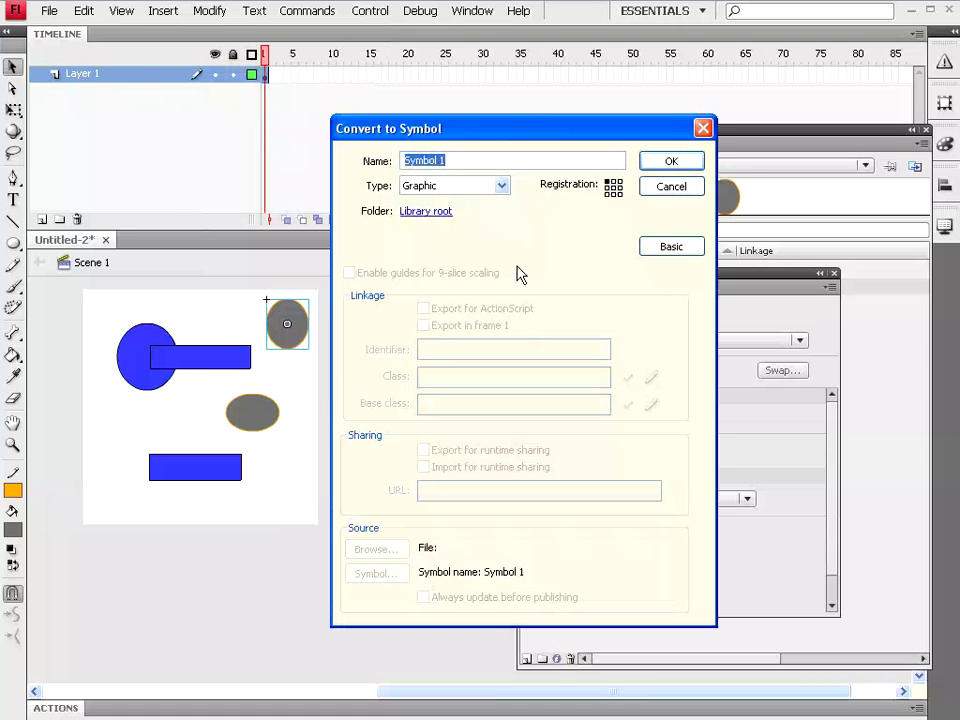
pyautogui.click(502, 187)
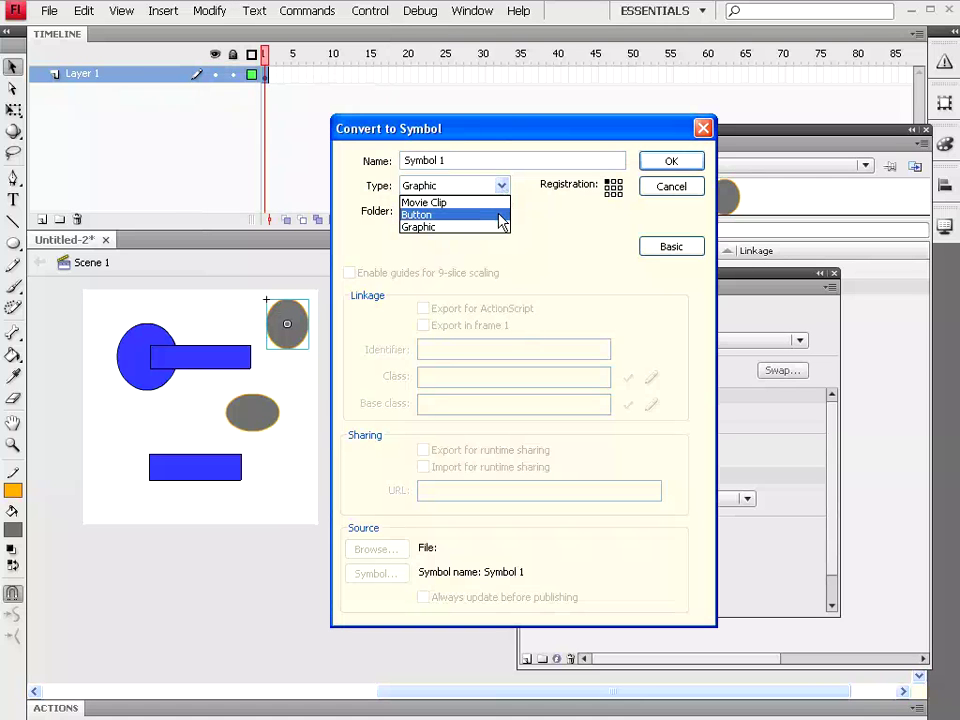
pyautogui.click(501, 216)
pyautogui.hotkey('shift', 'Tab')
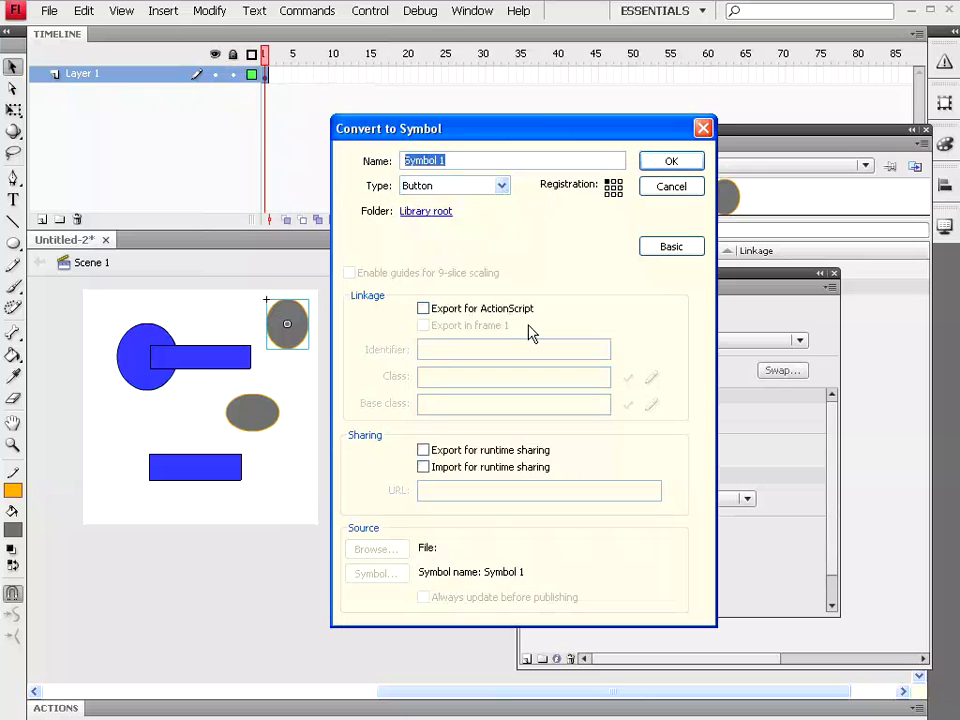
pyautogui.write('Btn2')
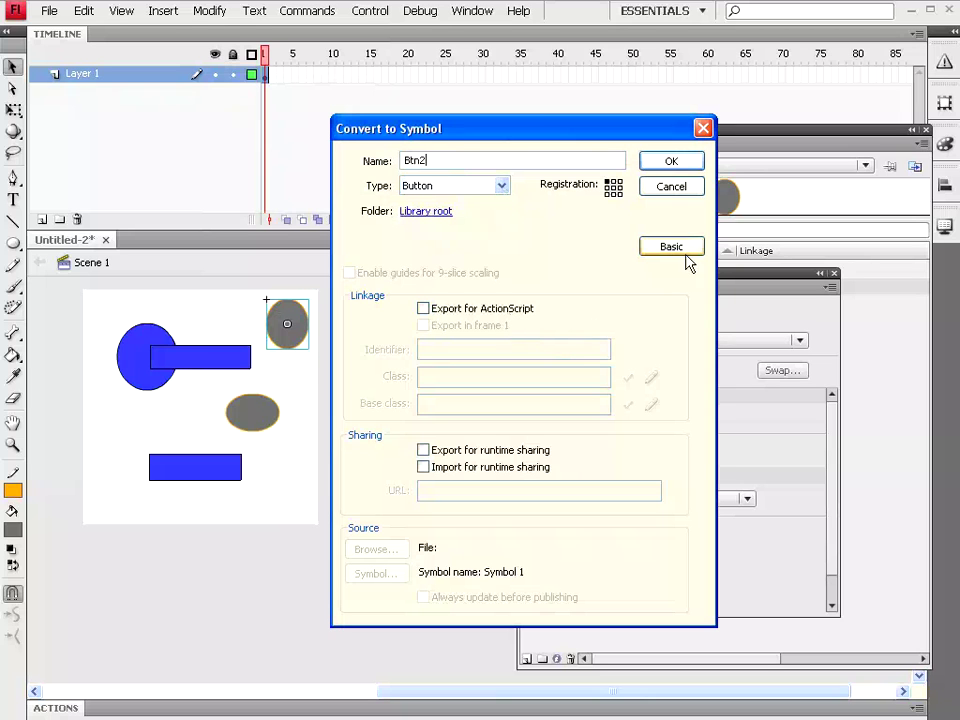
pyautogui.click(676, 164)
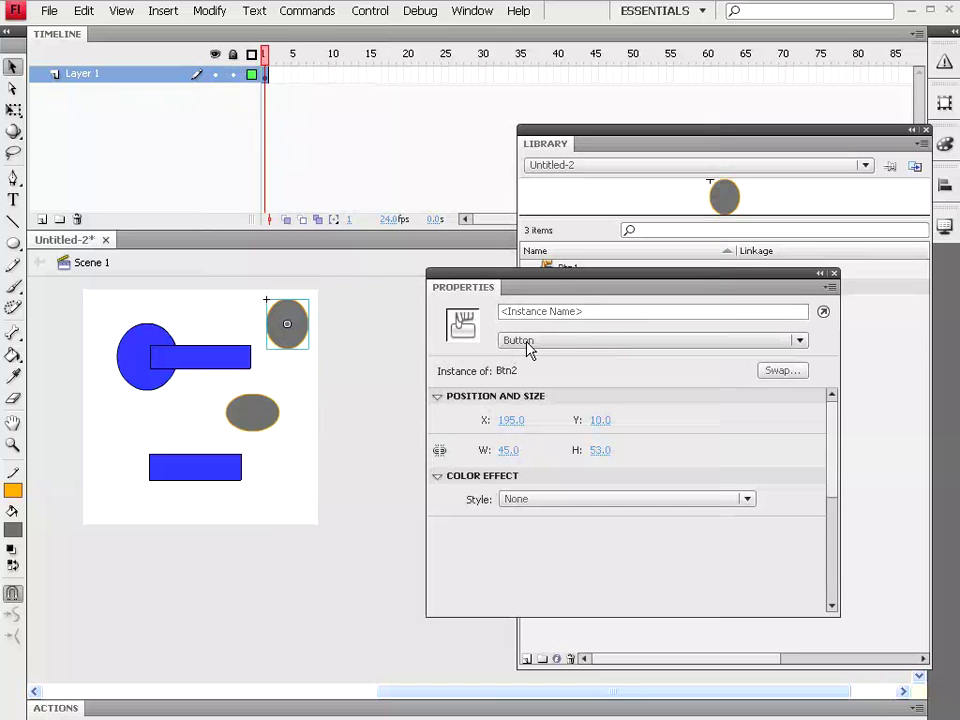
# - Edit Btn2 in place and inspect the Grap1 oval's colour effect, leaving it unchanged
pyautogui.doubleClick(290, 340)
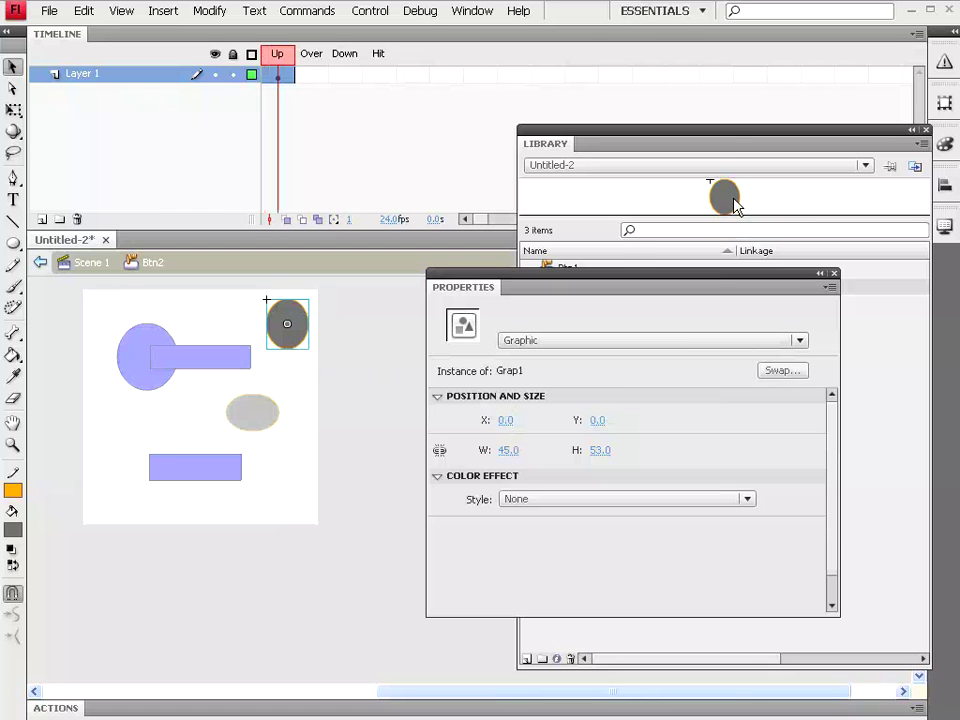
pyautogui.doubleClick(733, 145)
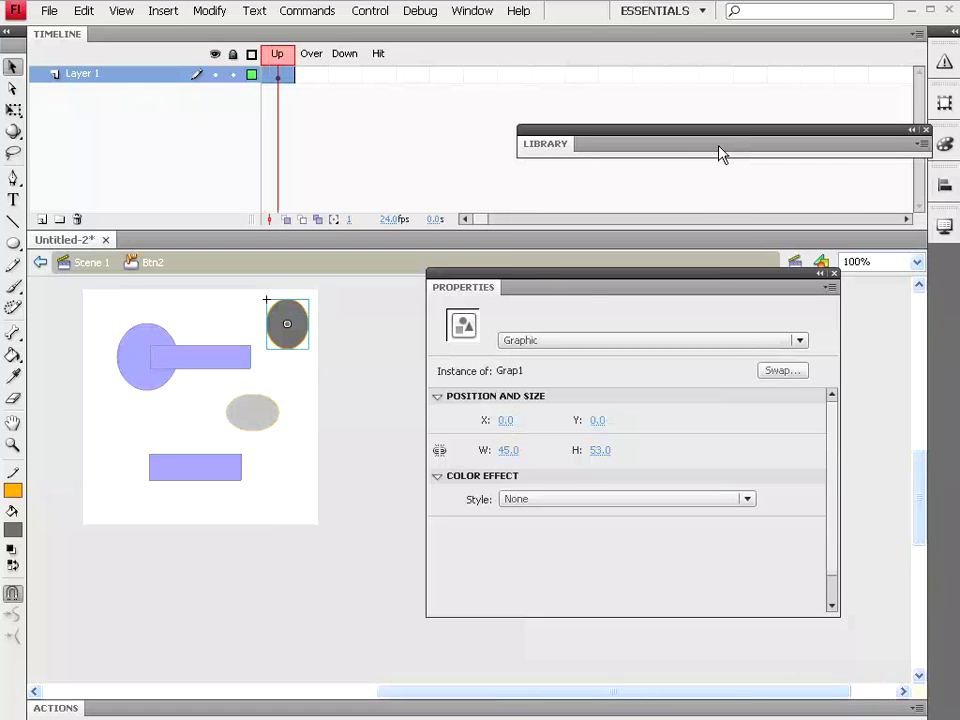
pyautogui.doubleClick(722, 148)
pyautogui.click(574, 497)
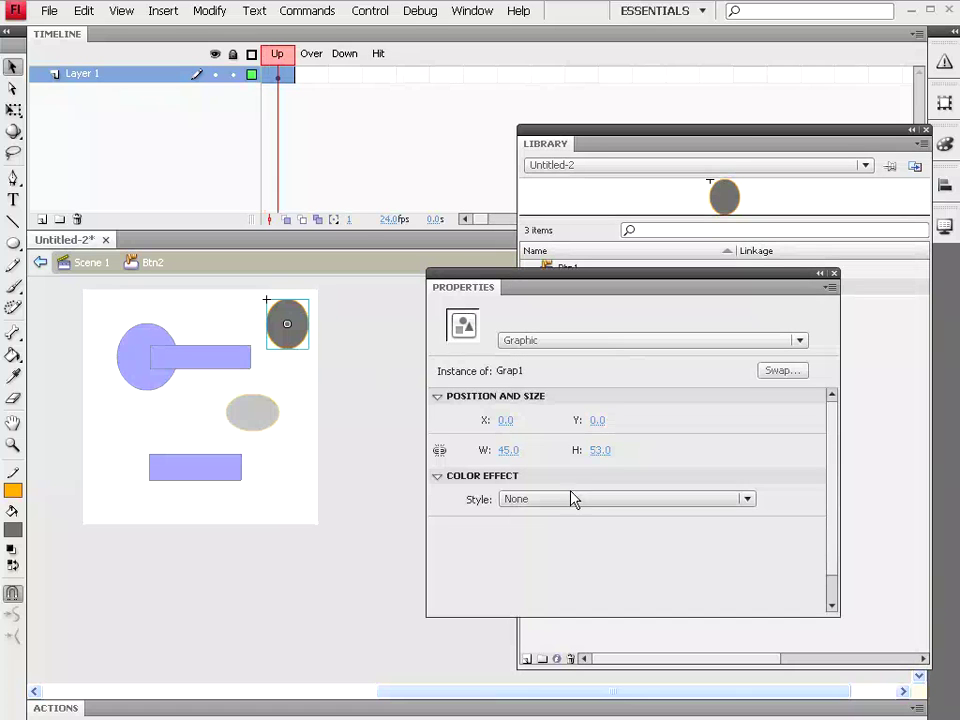
pyautogui.click(567, 502)
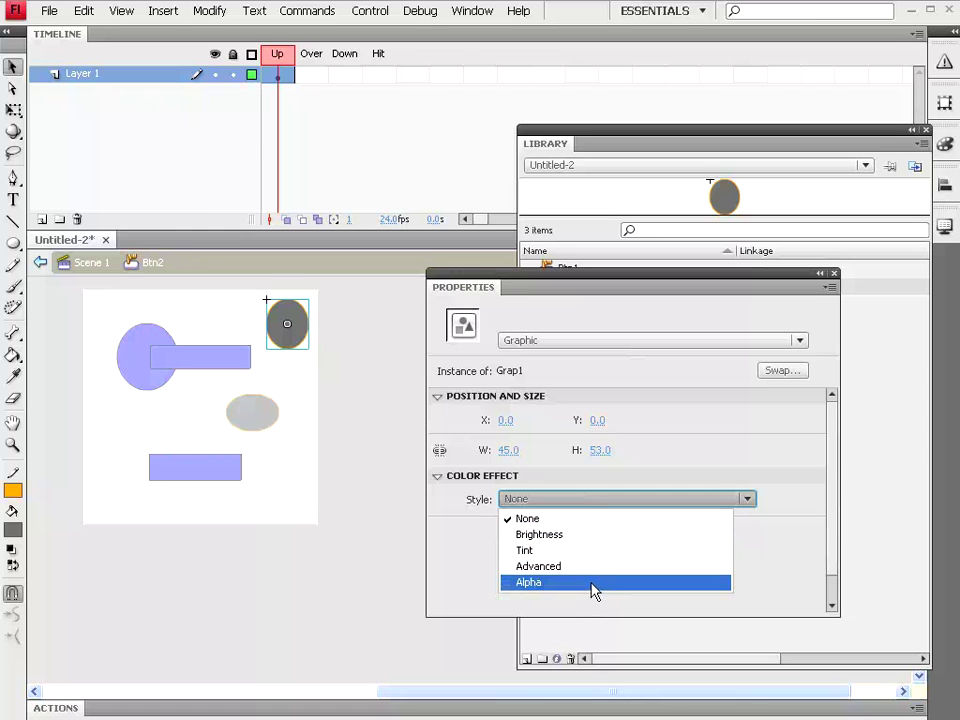
pyautogui.click(789, 572)
# - Move the oval back to X 0 and select the Over state frame
pyautogui.moveTo(506, 421)
pyautogui.mouseDown()
pyautogui.moveTo(469, 418)
pyautogui.moveTo(508, 418)
pyautogui.mouseUp()
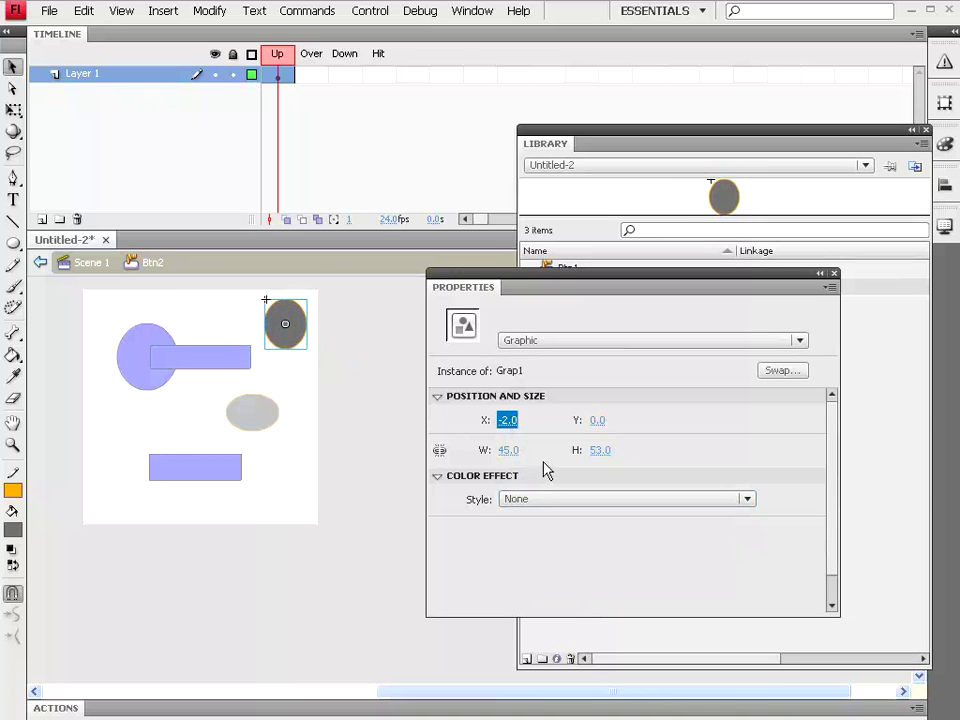
pyautogui.moveTo(300, 345); pyautogui.dragTo(313, 306)
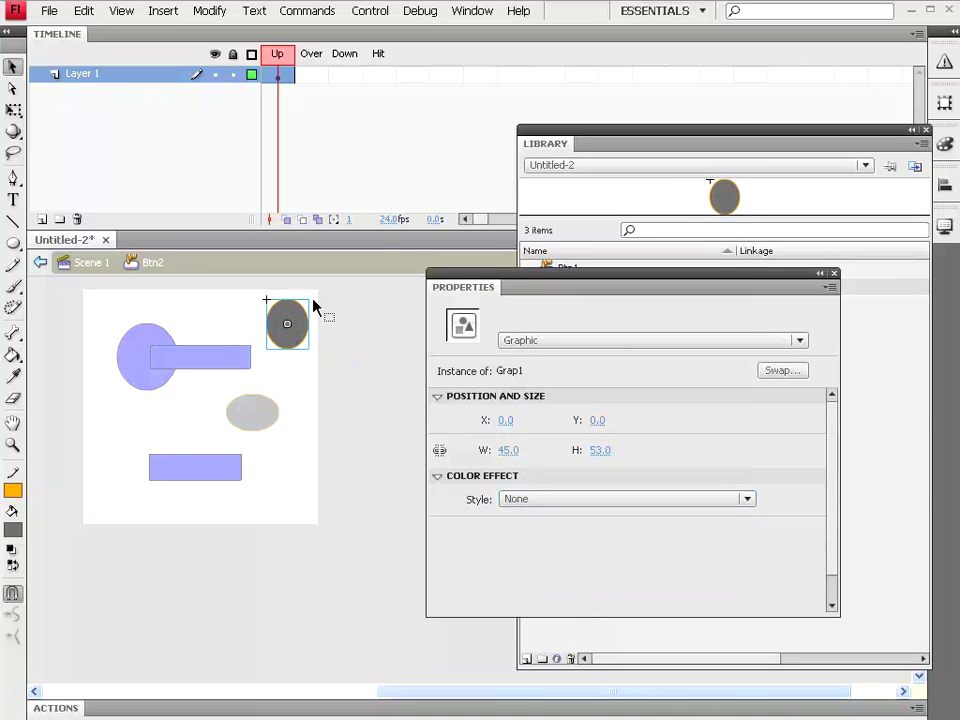
pyautogui.click(310, 78)
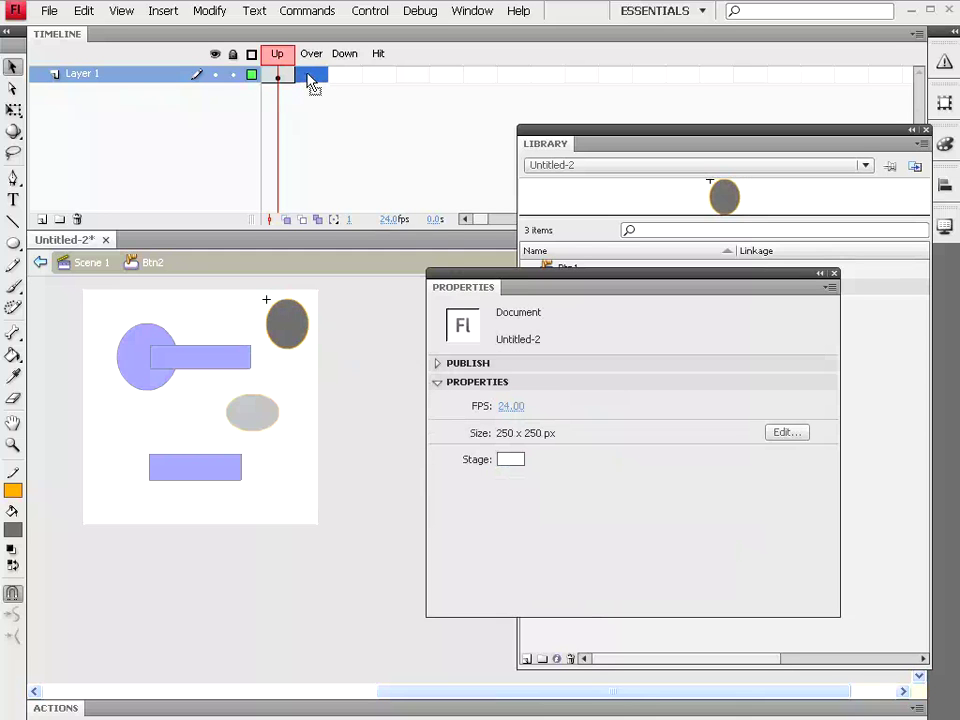
# - Insert a keyframe in Btn2's Over state and select its oval
pyautogui.rightClick(308, 76)
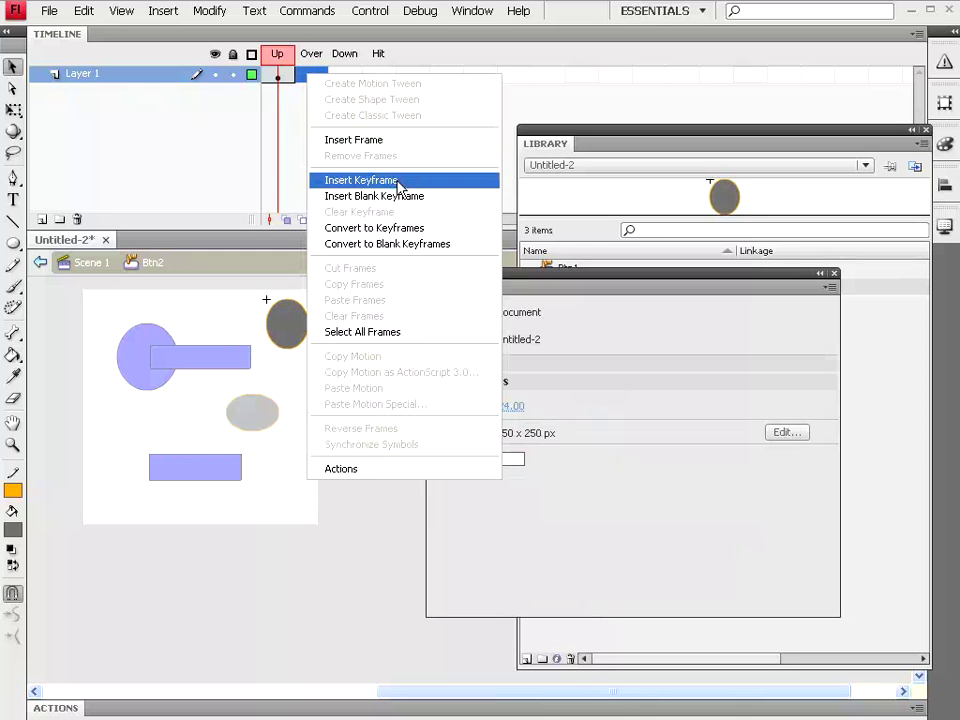
pyautogui.rightClick(304, 70)
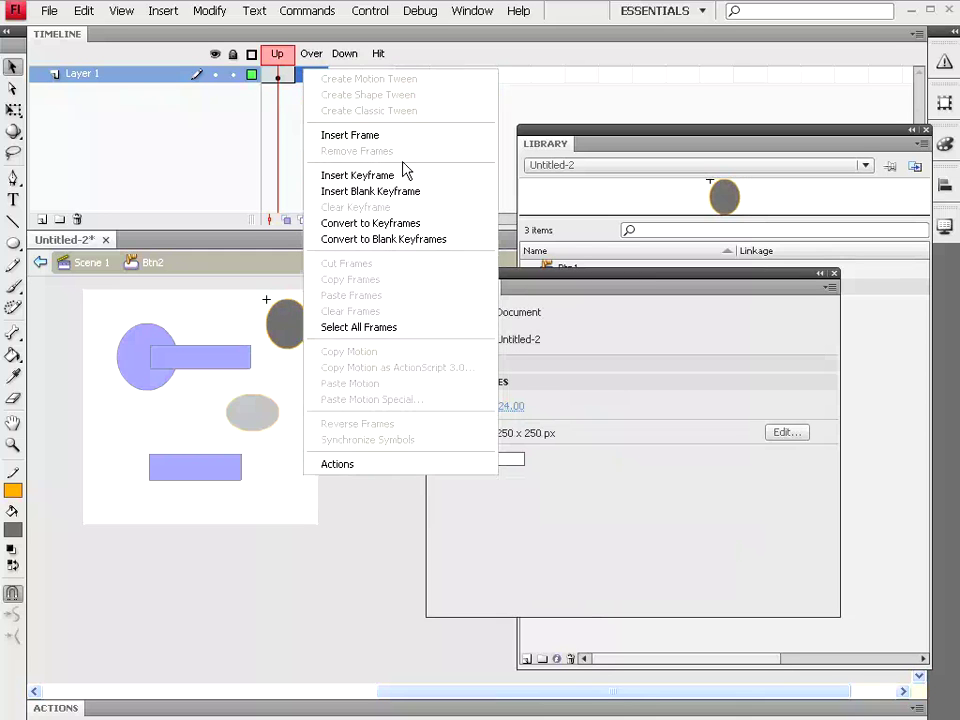
pyautogui.click(398, 176)
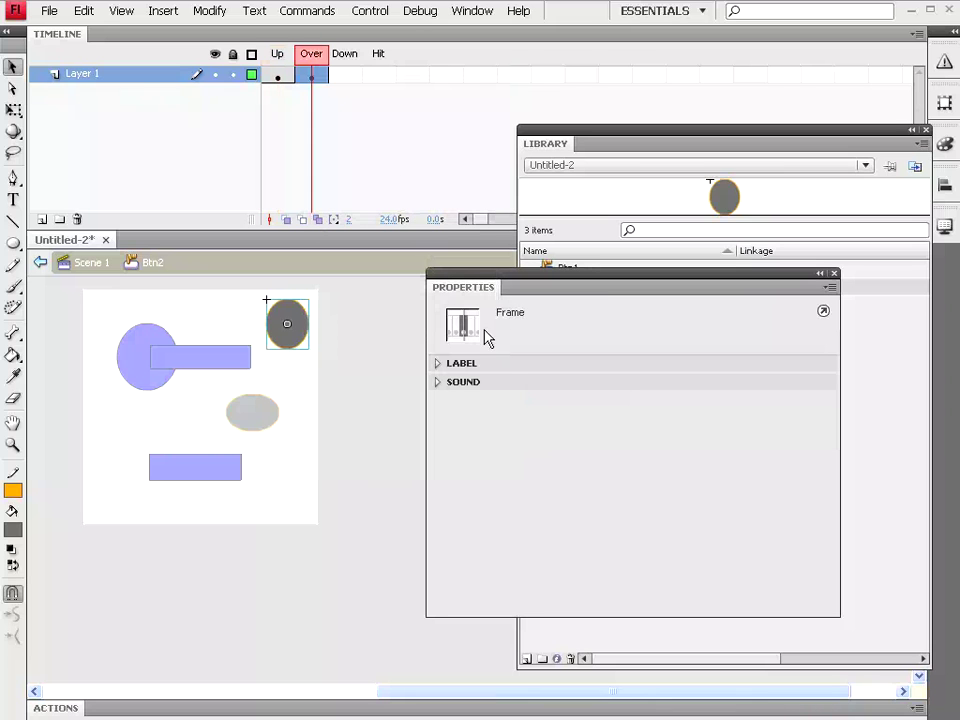
pyautogui.click(289, 342)
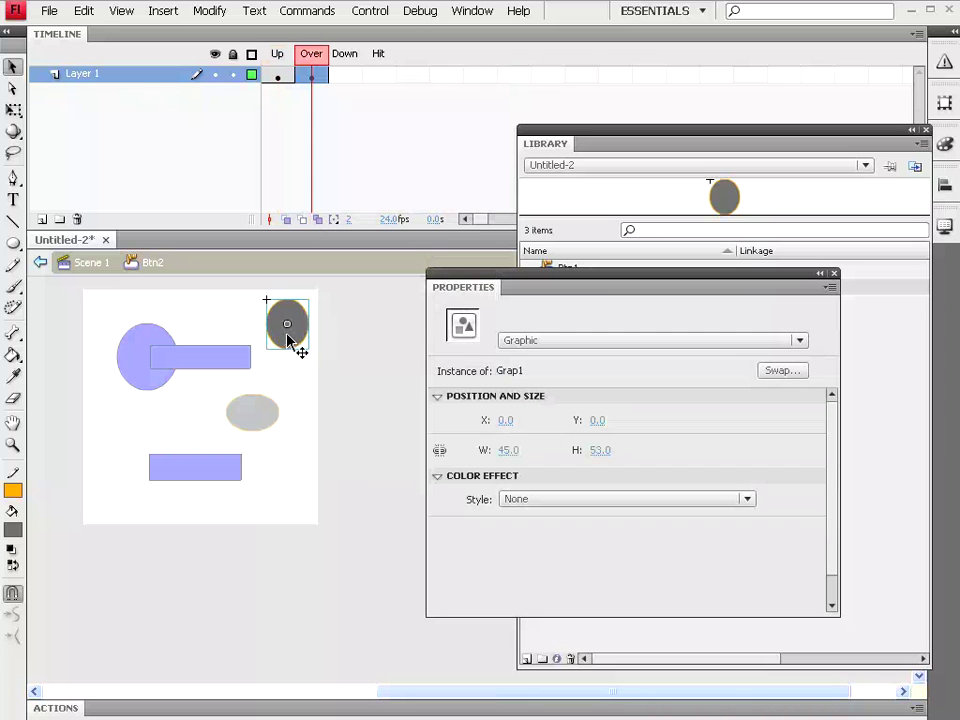
# - Give the Over-state oval a Tint colour effect in yellow #FFCC00
pyautogui.click(574, 500)
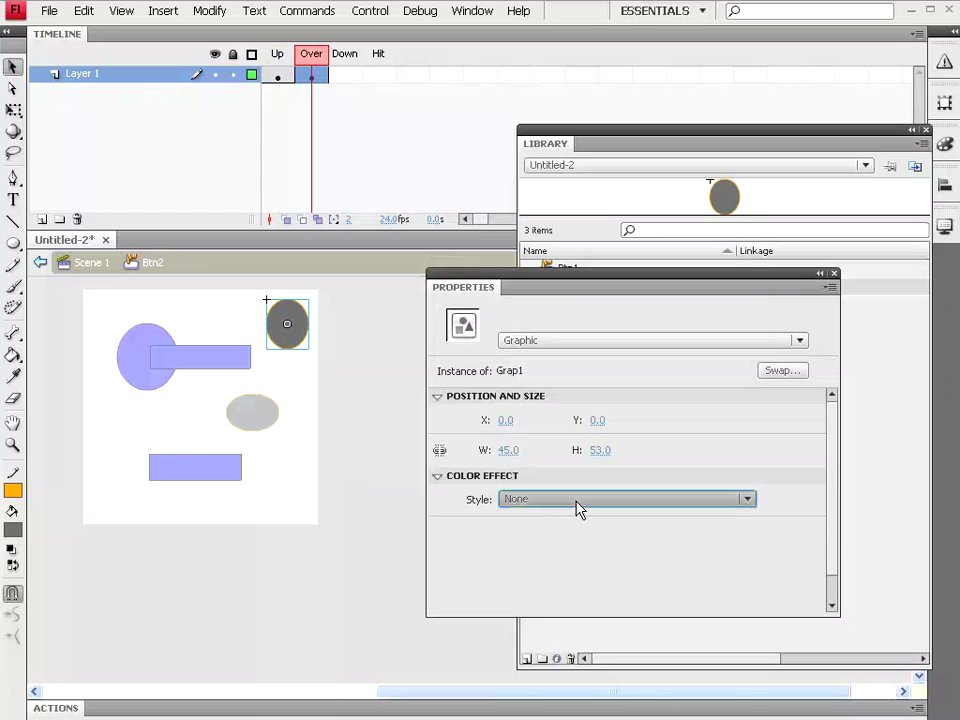
pyautogui.click(594, 550)
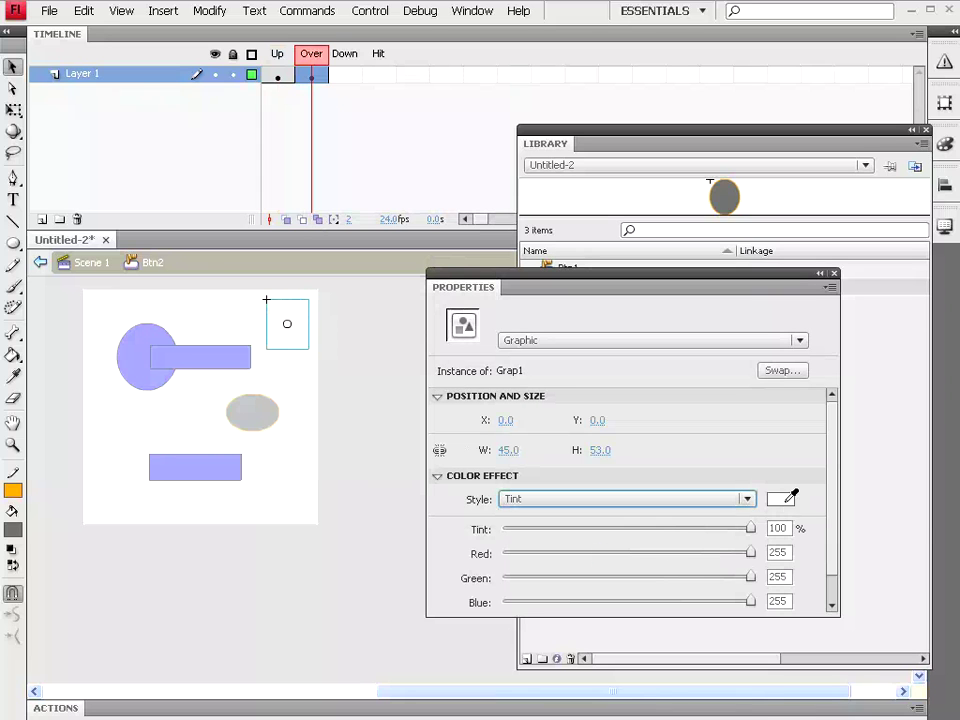
pyautogui.click(784, 502)
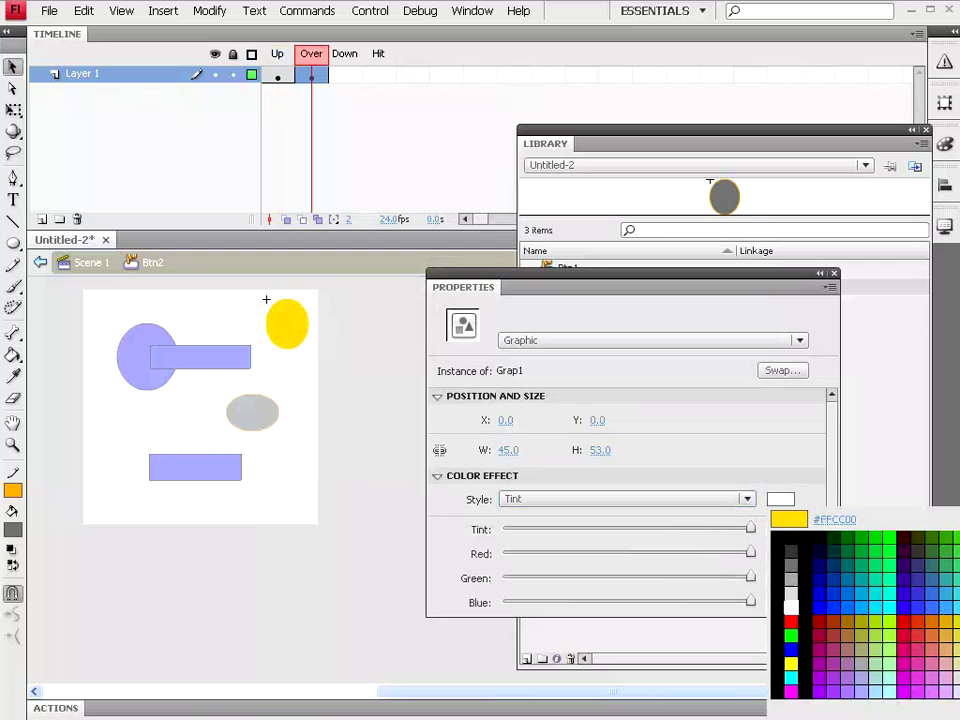
pyautogui.click(940, 622)
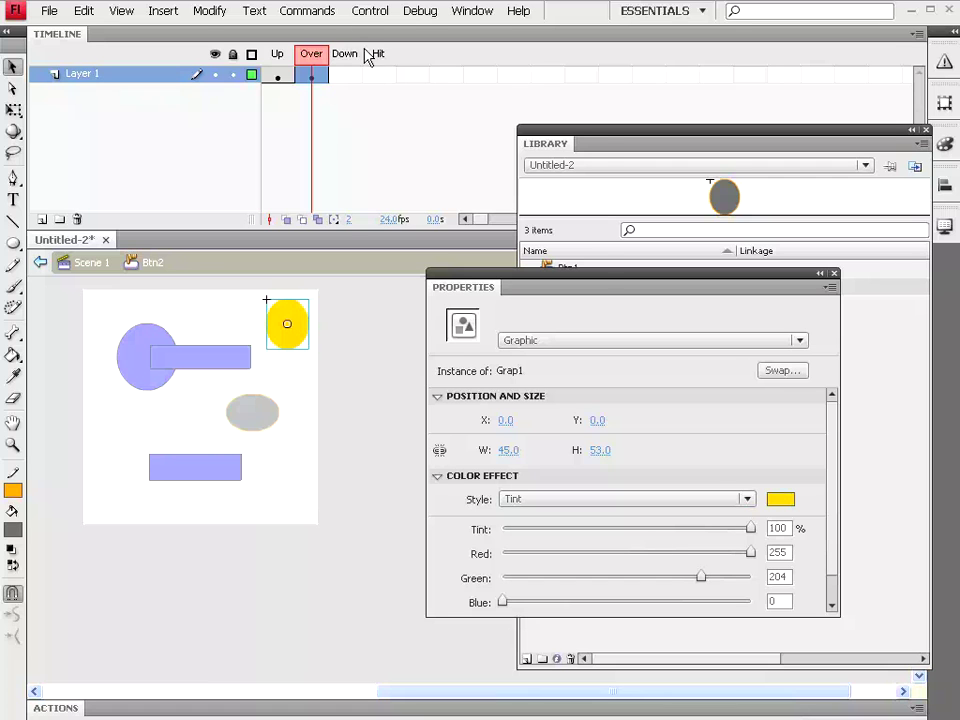
pyautogui.click(370, 12)
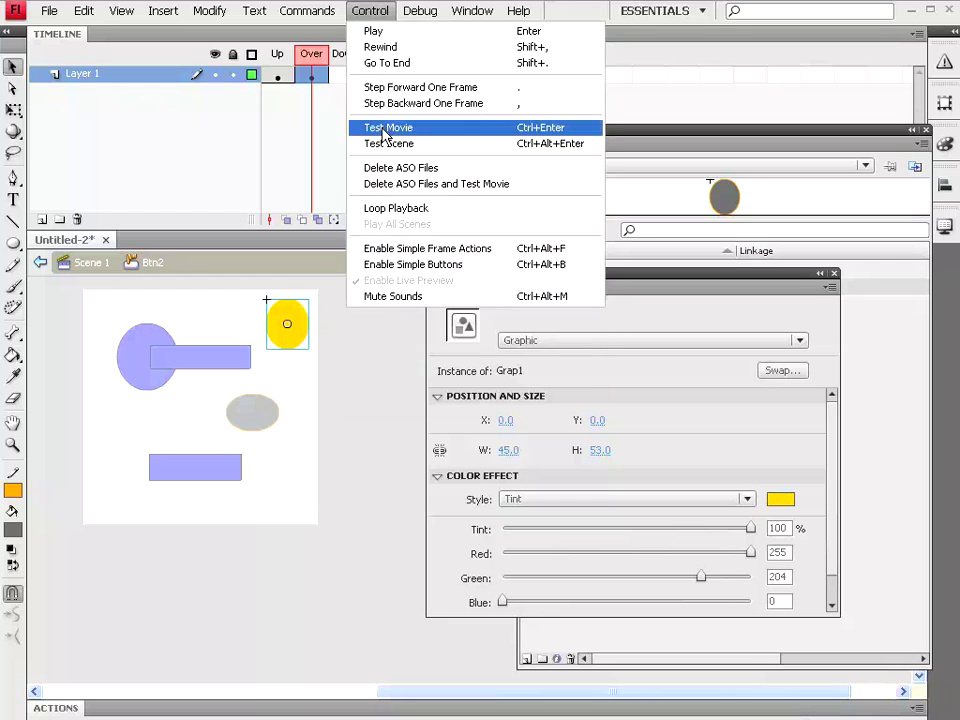
# - Test the movie and confirm the top-right oval turns yellow on hover
pyautogui.click(385, 127)
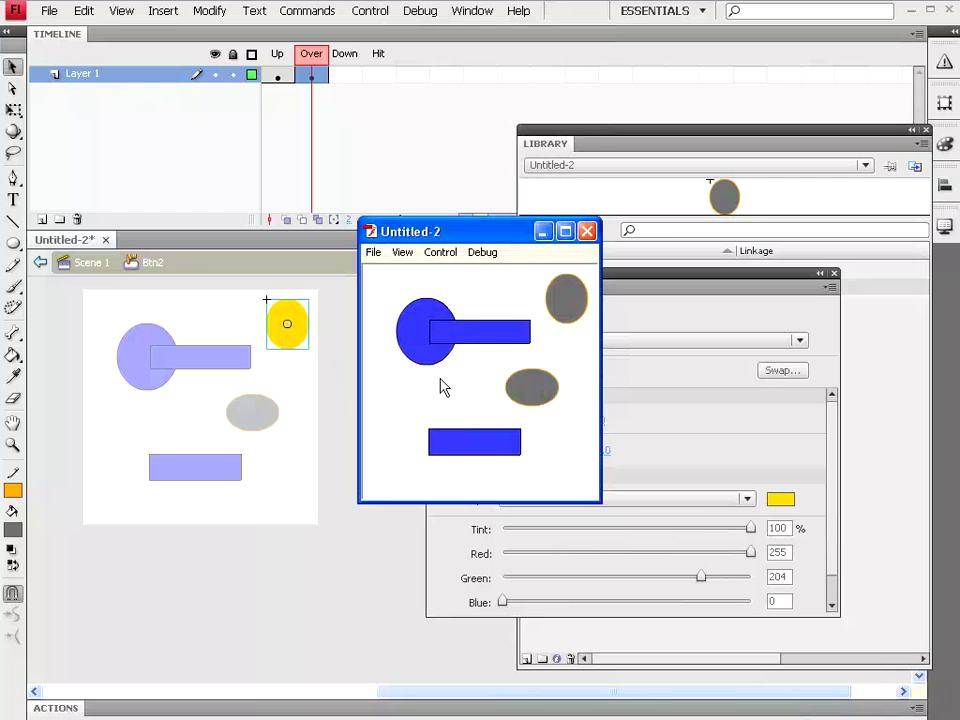
pyautogui.moveTo(479, 241); pyautogui.dragTo(496, 220)
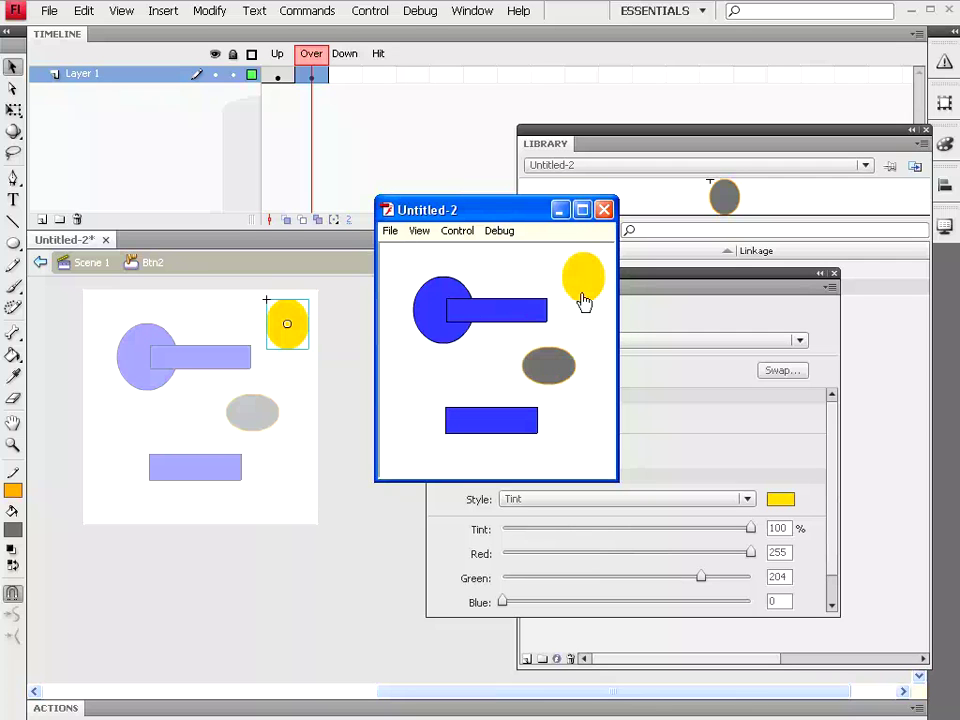
pyautogui.moveTo(506, 211); pyautogui.dragTo(306, 168)
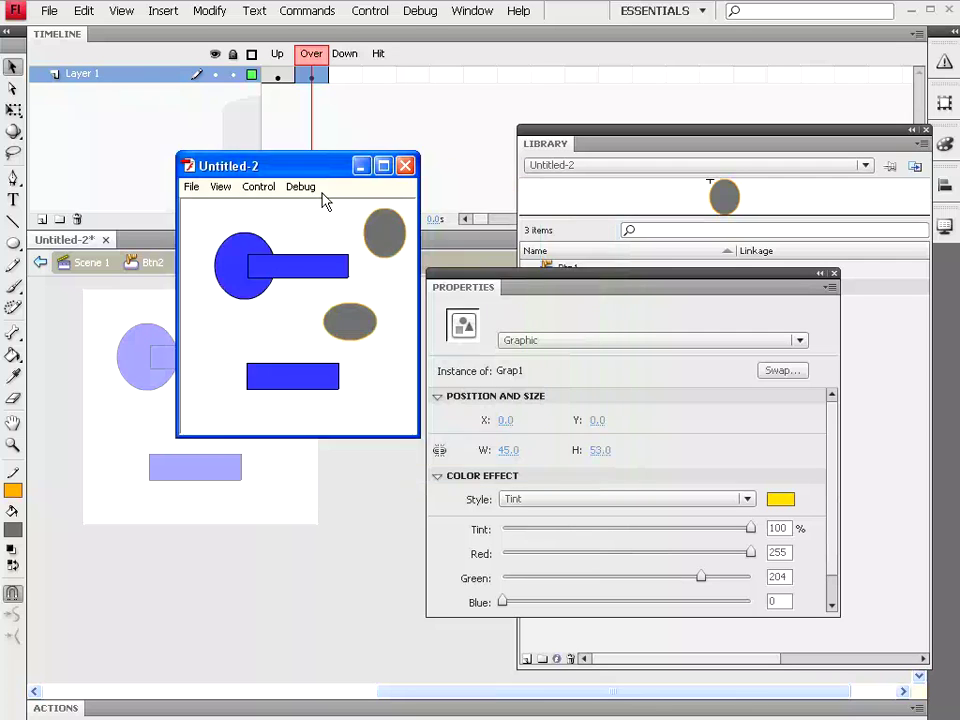
# - Close the test player and start converting the tinted oval to a Button symbol named Symbol 1
pyautogui.click(404, 167)
pyautogui.click(209, 11)
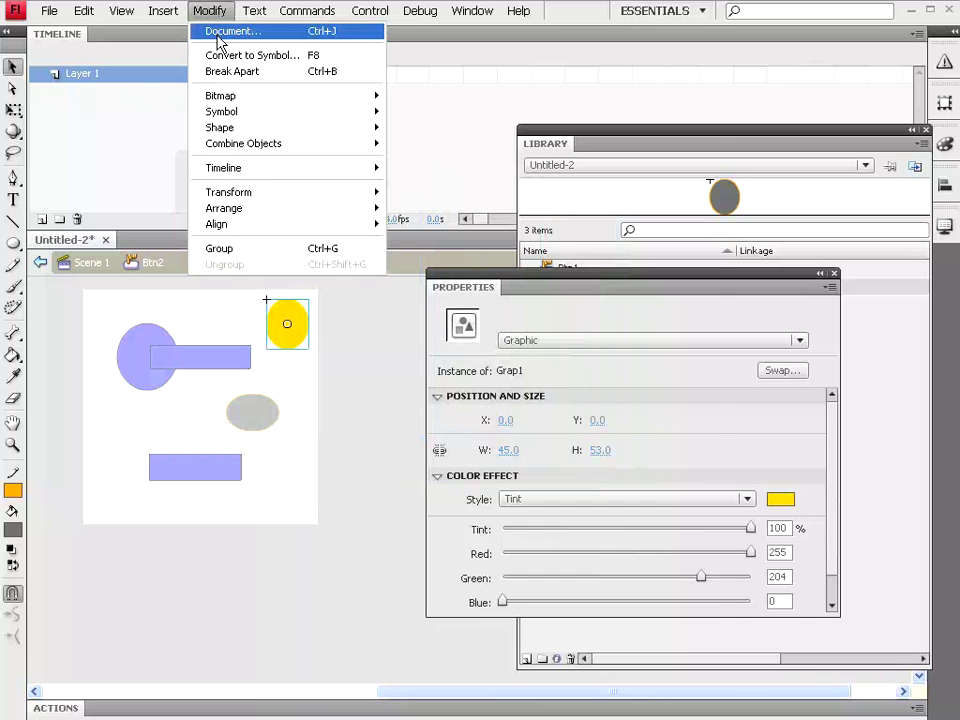
pyautogui.click(220, 57)
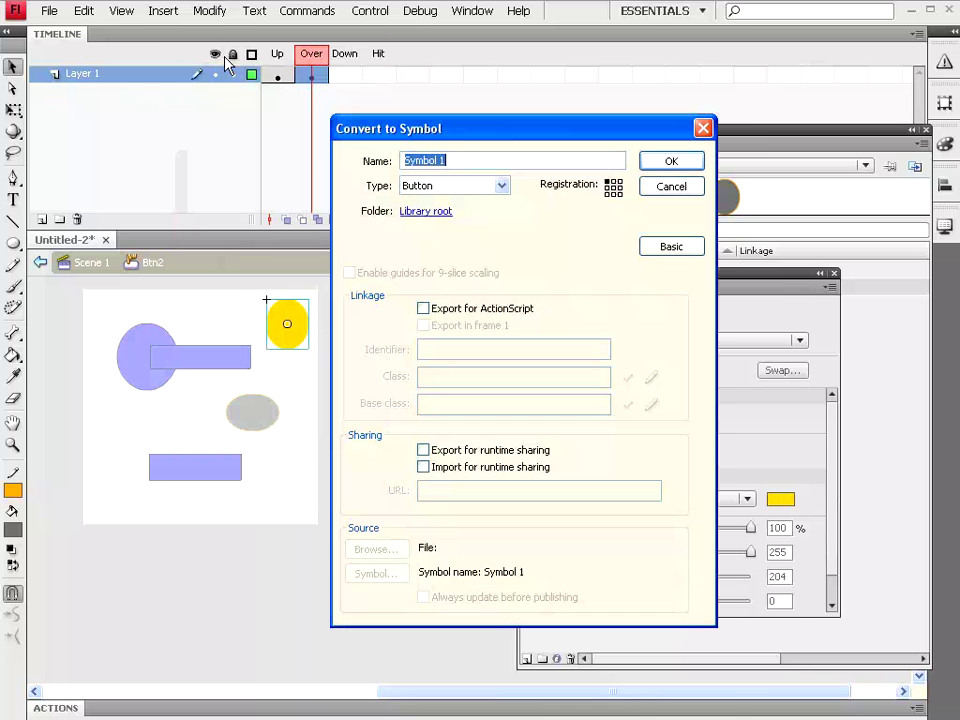
pyautogui.click(499, 189)
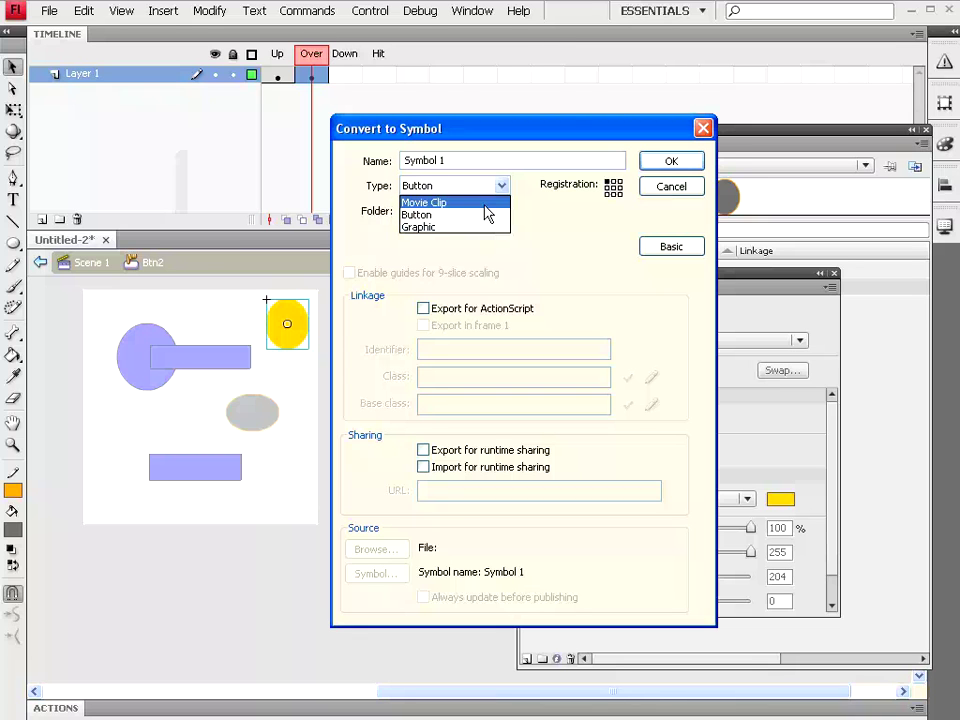
pyautogui.click(576, 233)
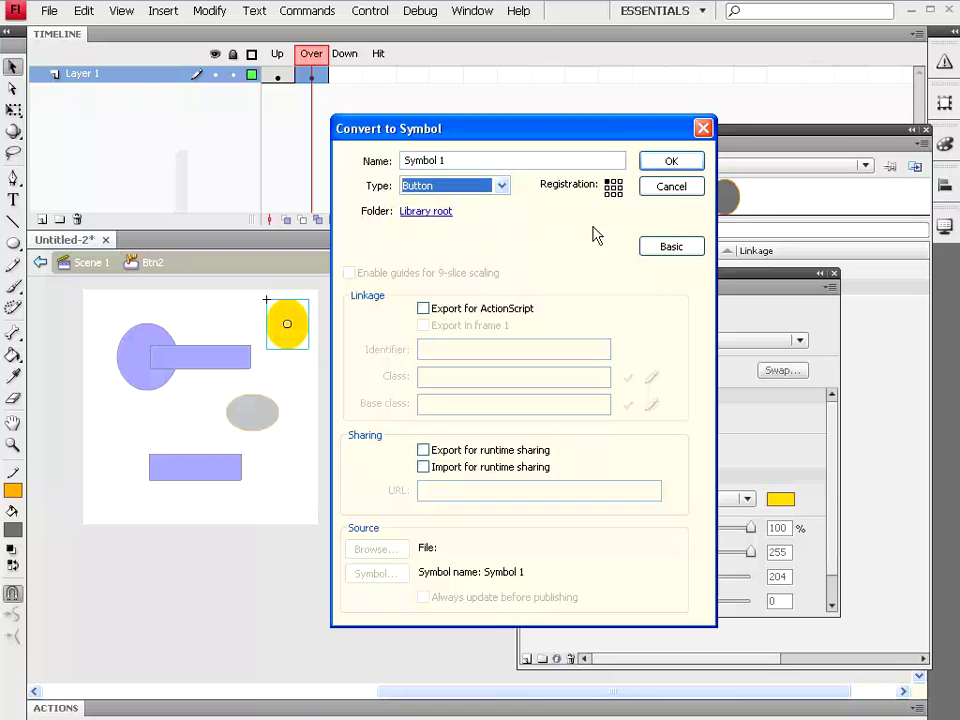
pyautogui.moveTo(612, 135)
pyautogui.mouseDown()
pyautogui.moveTo(524, 104)
pyautogui.moveTo(536, 106)
pyautogui.mouseUp()
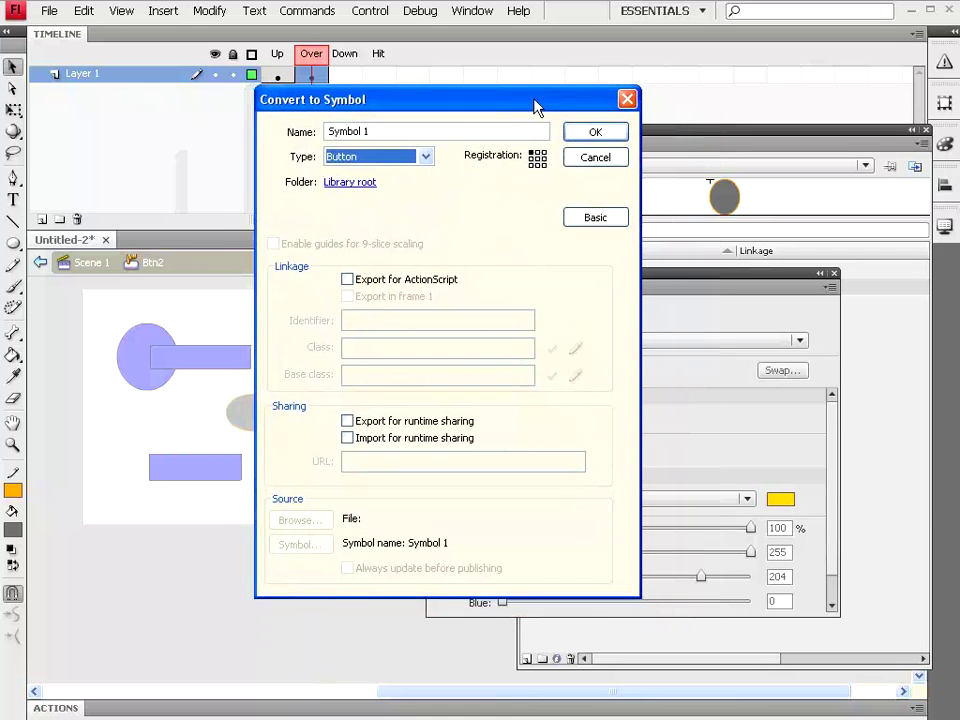